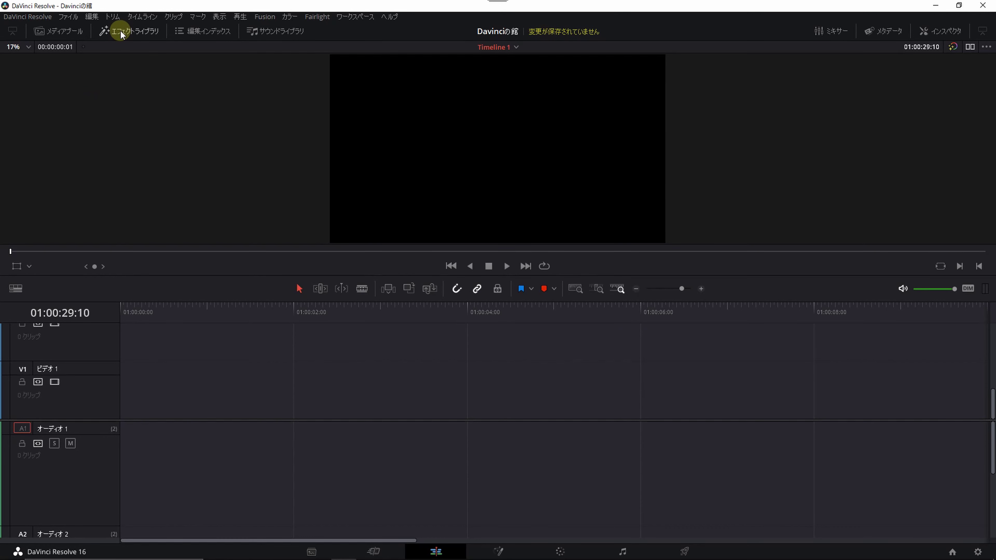
# Open the Music bin and load 'ES_Dancing with the Devil - Bonkers Beat Club.mp3' for preview.
pyautogui.click(59, 30)
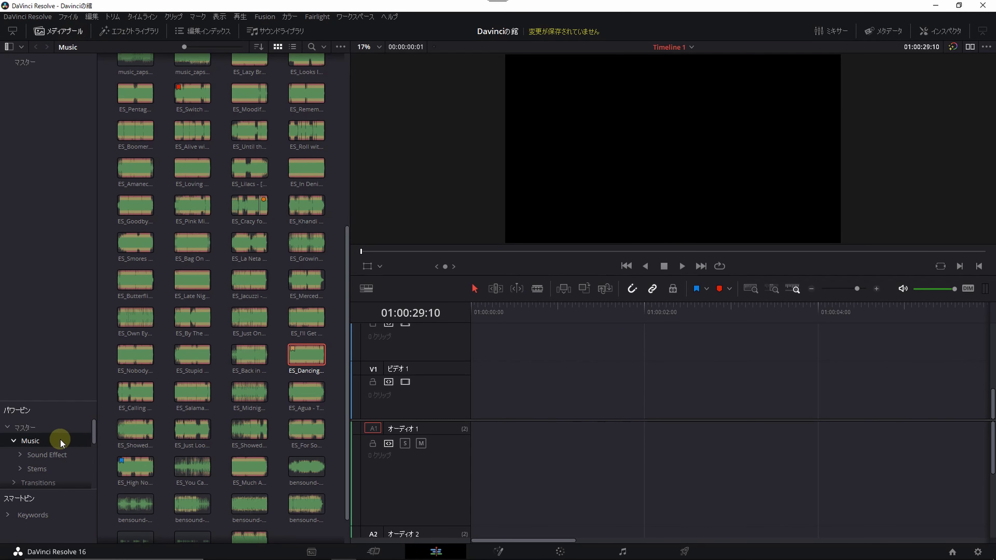
pyautogui.moveTo(32, 401); pyautogui.dragTo(56, 268)
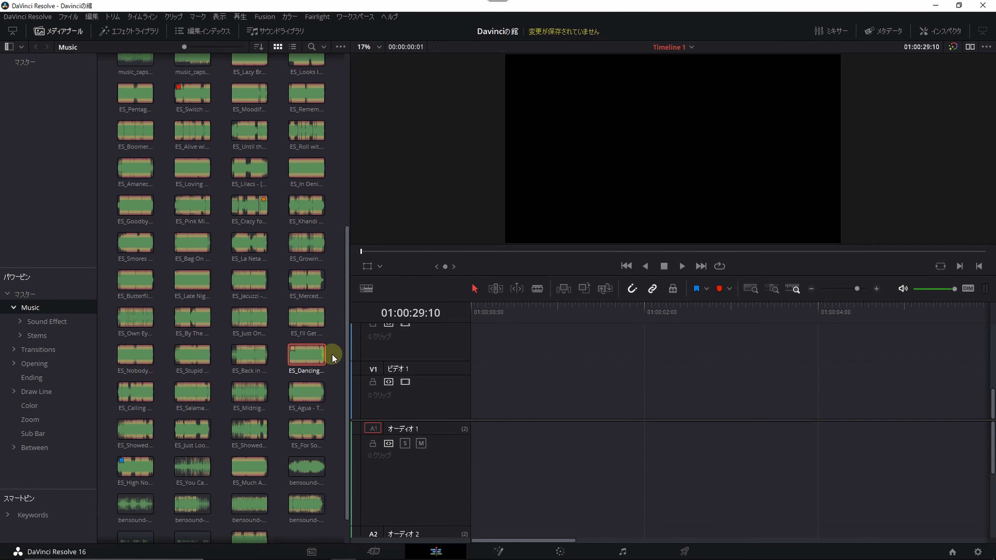
pyautogui.doubleClick(302, 355)
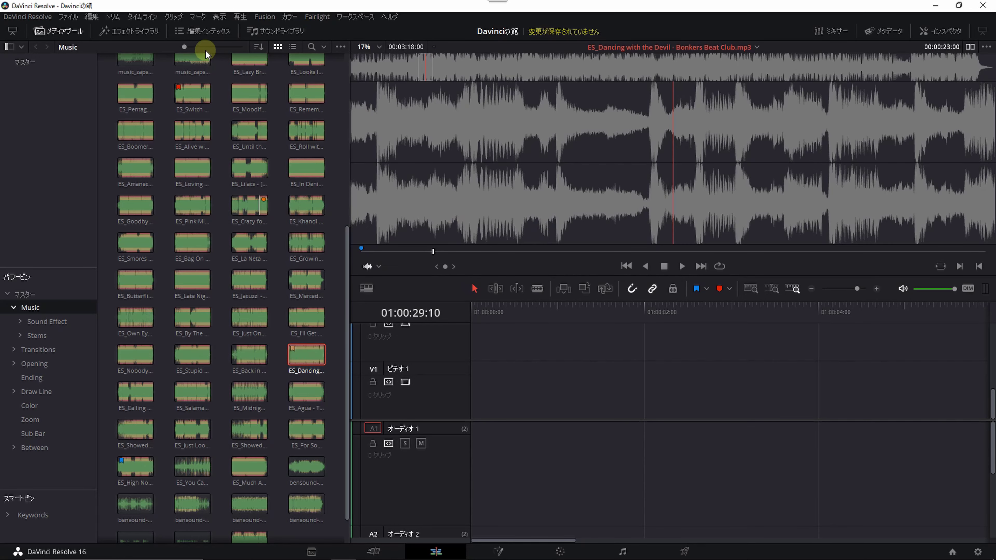
pyautogui.click(67, 32)
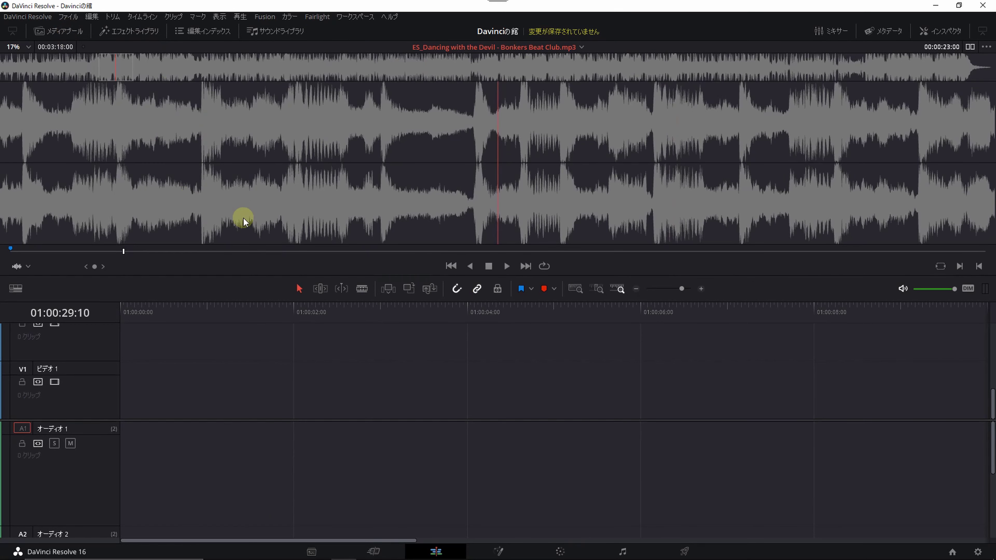
pyautogui.click(71, 33)
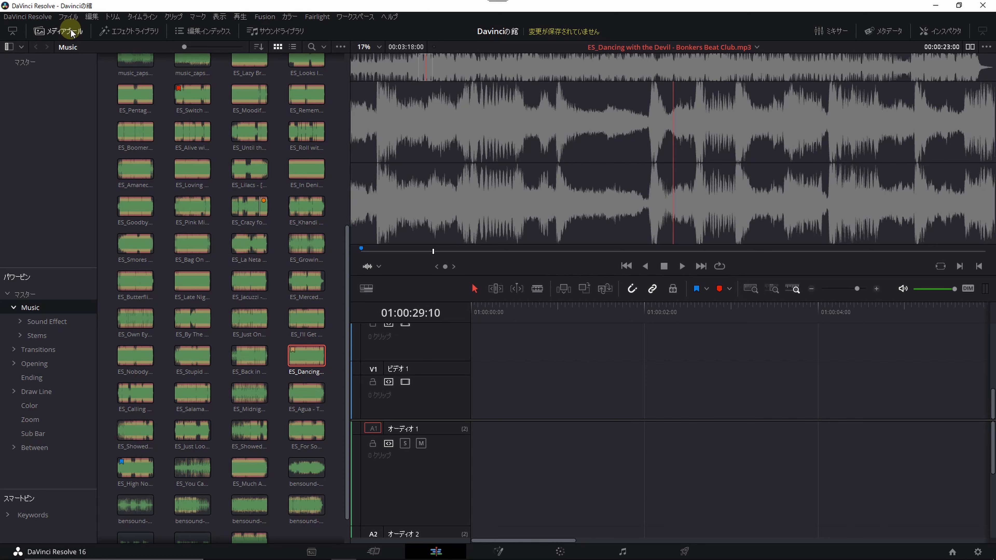
# Rewind the music preview to its start, save the project, and enlarge the timeline to show track A2.
pyautogui.click(71, 33)
pyautogui.click(5, 281)
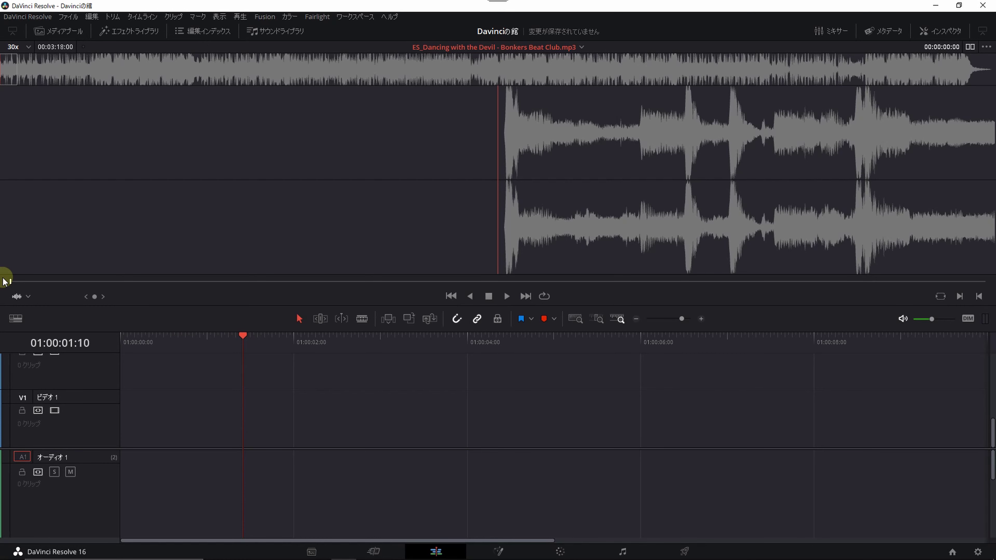
pyautogui.click(72, 33)
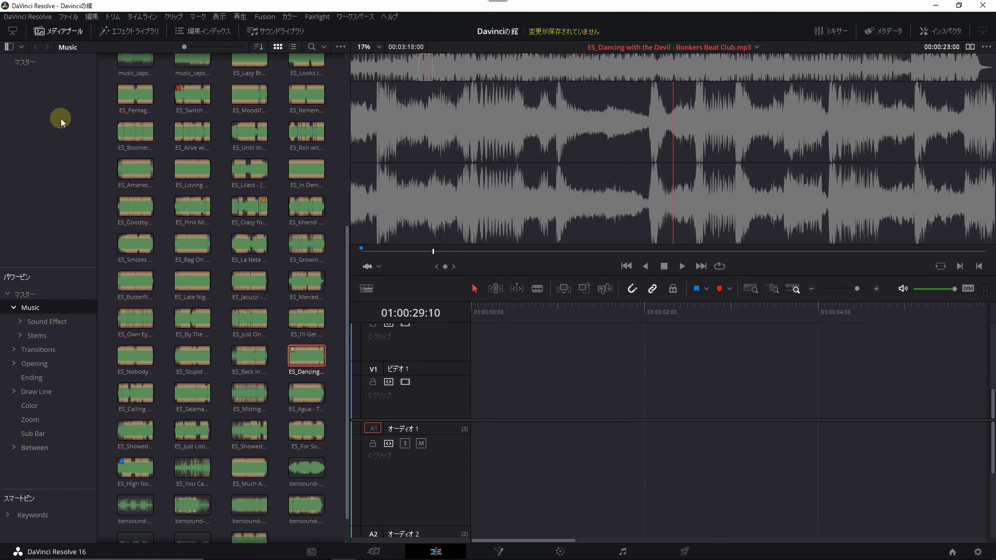
pyautogui.click(60, 33)
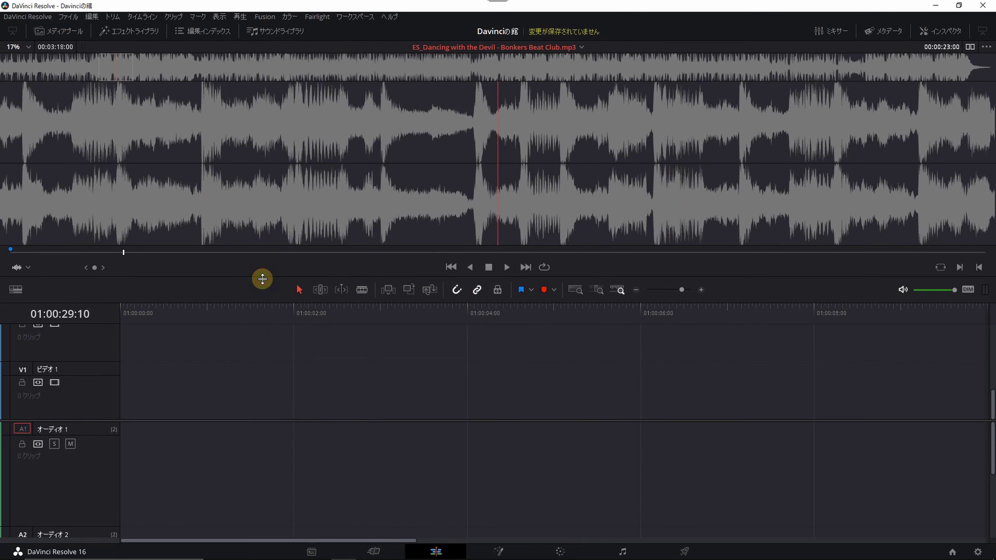
pyautogui.moveTo(262, 277); pyautogui.dragTo(284, 357)
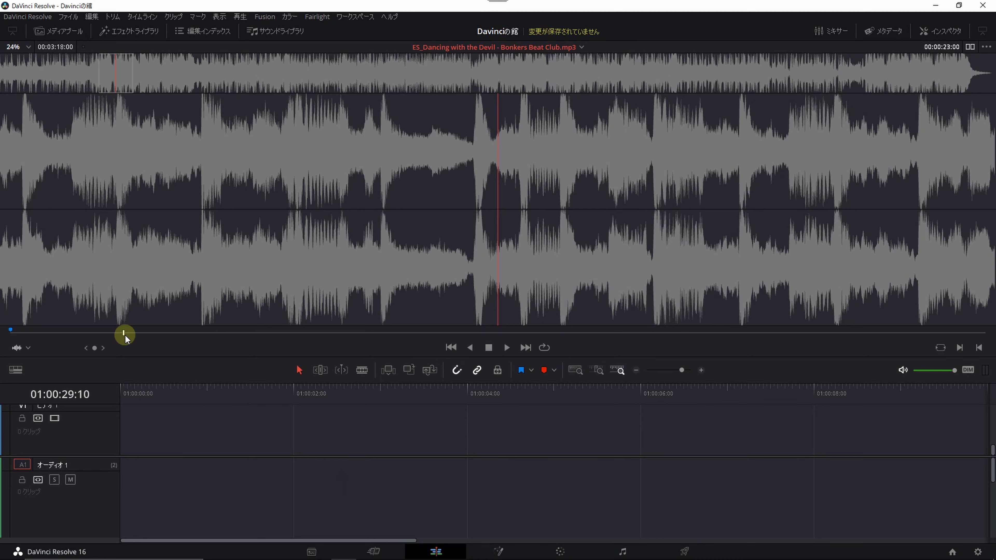
pyautogui.moveTo(124, 334); pyautogui.dragTo(11, 331)
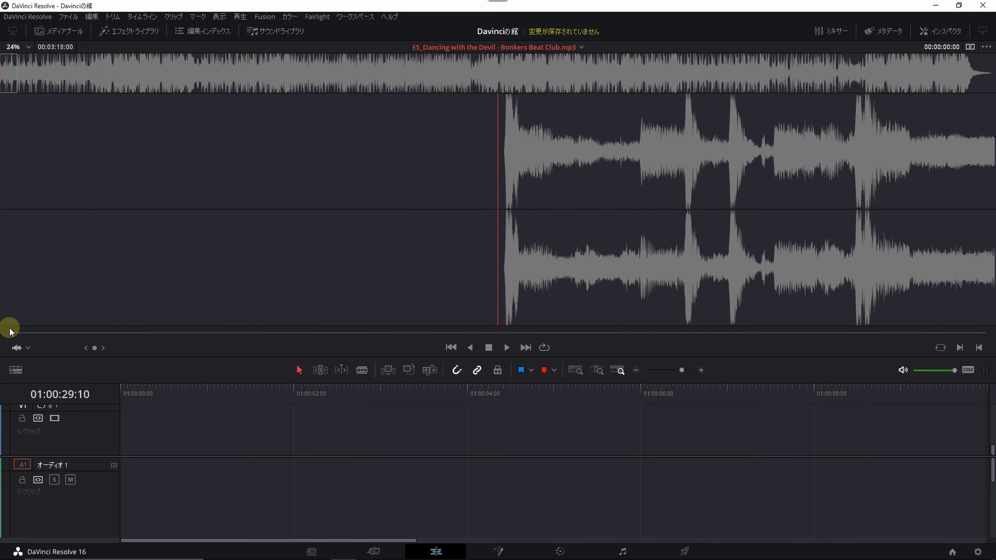
pyautogui.hotkey('ctrl', 's')
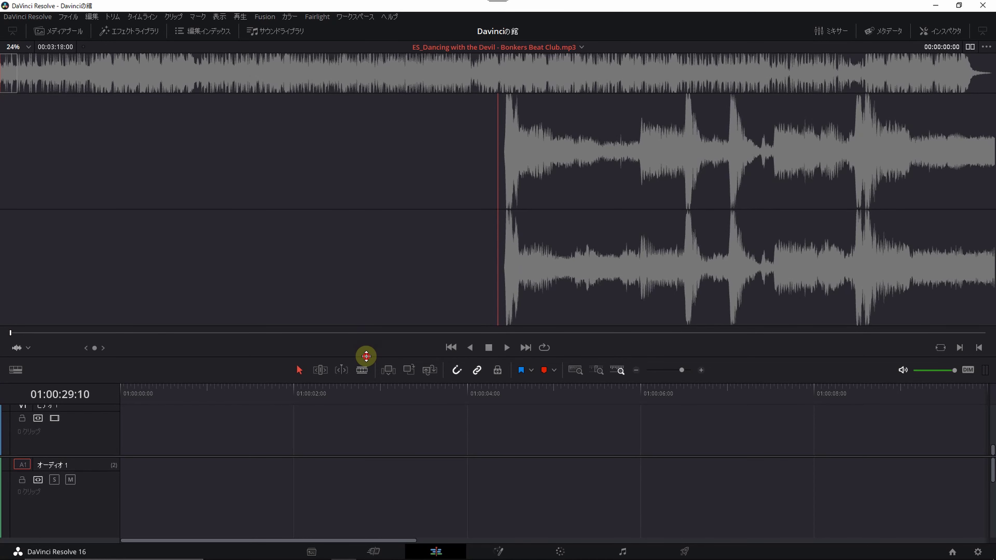
pyautogui.moveTo(367, 356); pyautogui.dragTo(365, 305)
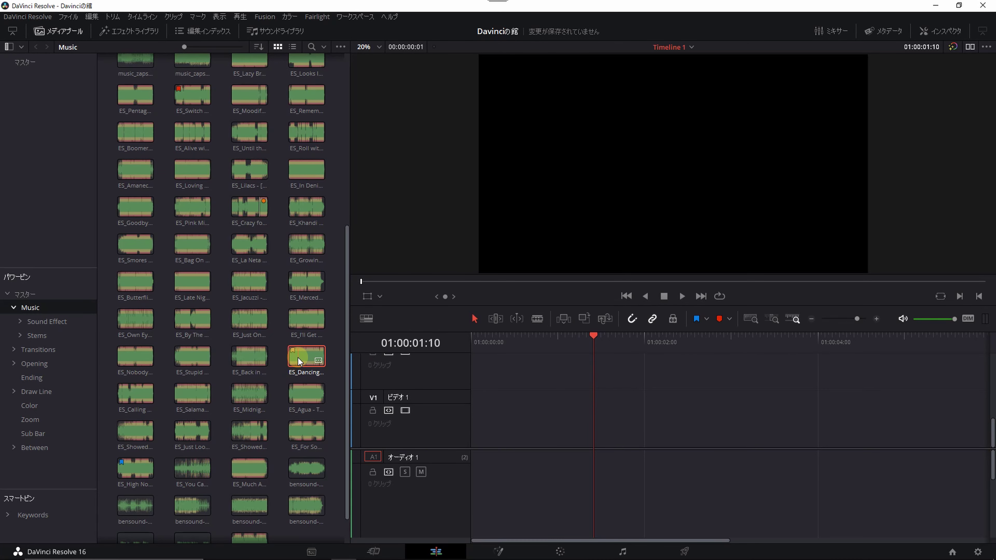
# Save, then open ES_Dancing with the Devil full-width in the source viewer.
pyautogui.hotkey('ctrl', 's')
pyautogui.doubleClick(299, 360)
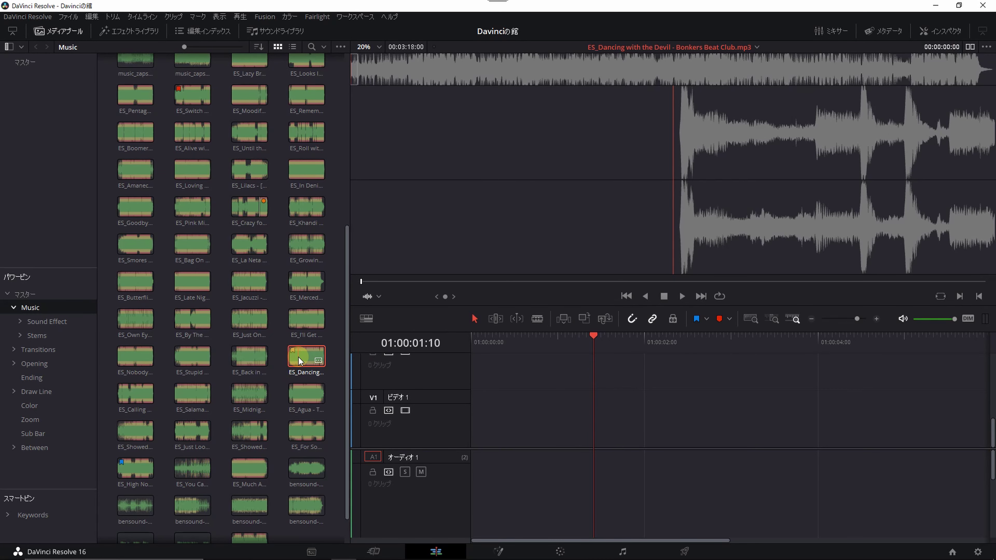
pyautogui.click(64, 32)
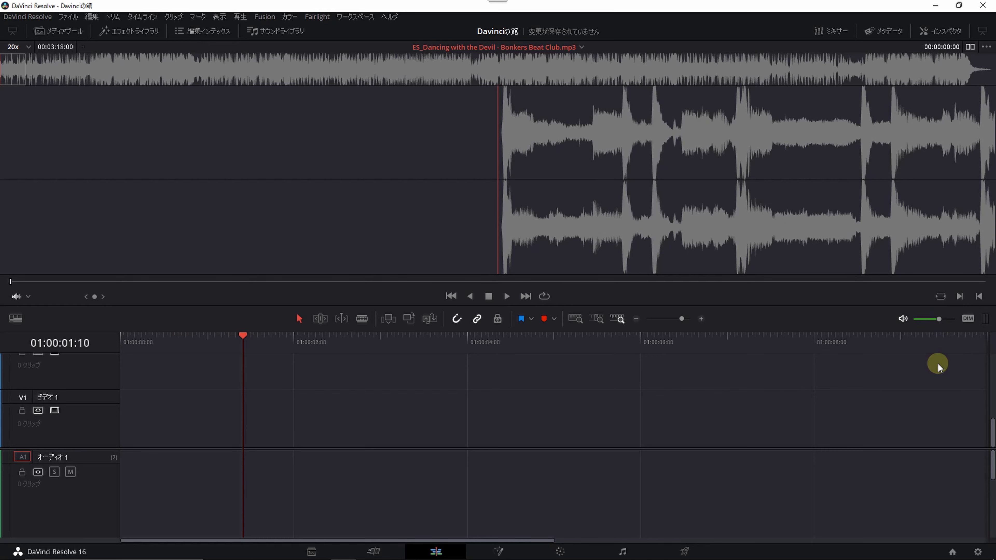
pyautogui.press('space')
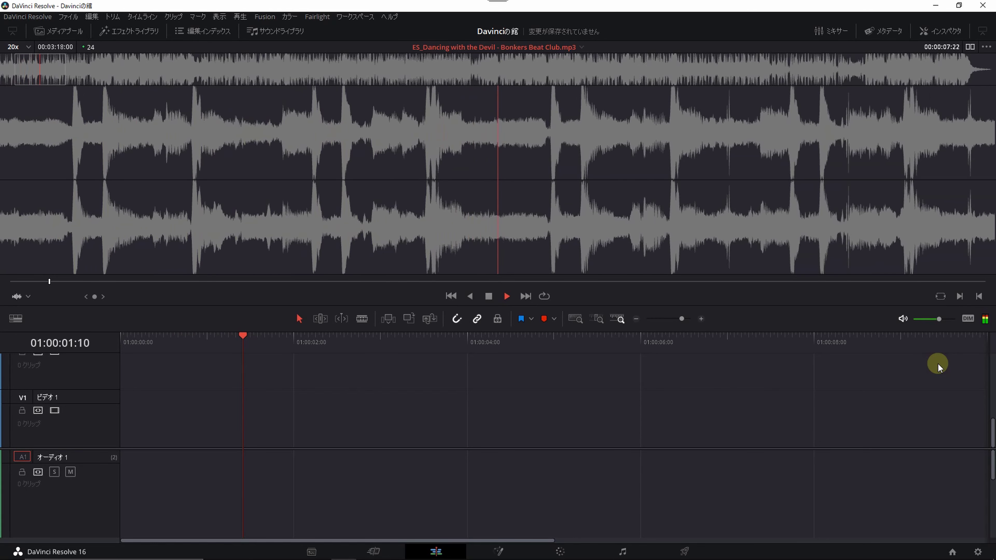
pyautogui.press('space')
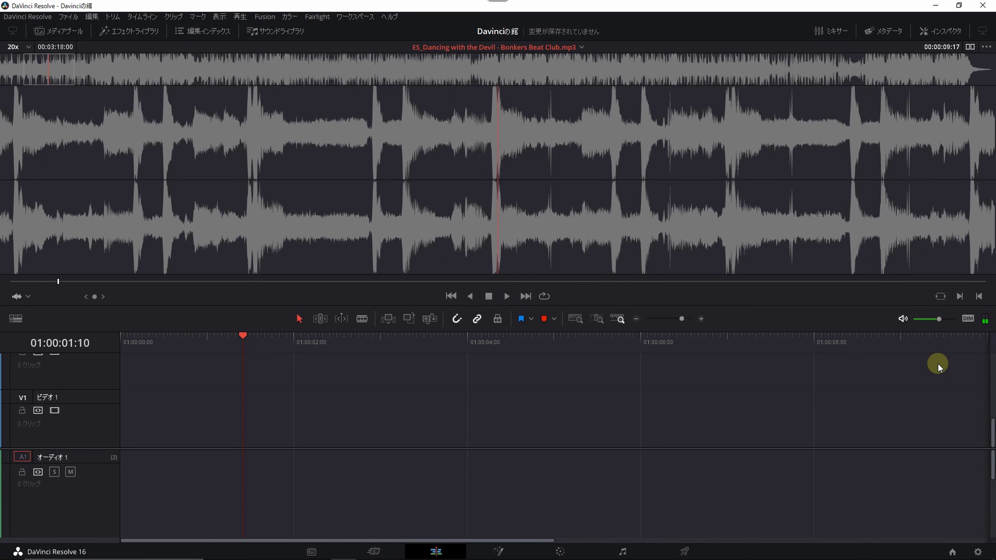
pyautogui.press('j')
pyautogui.press('k')
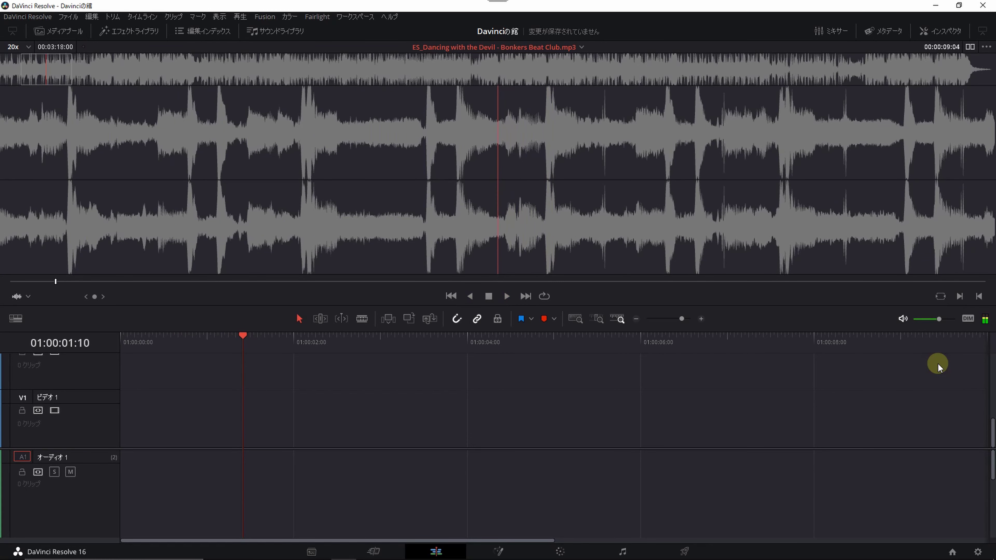
pyautogui.press('j')
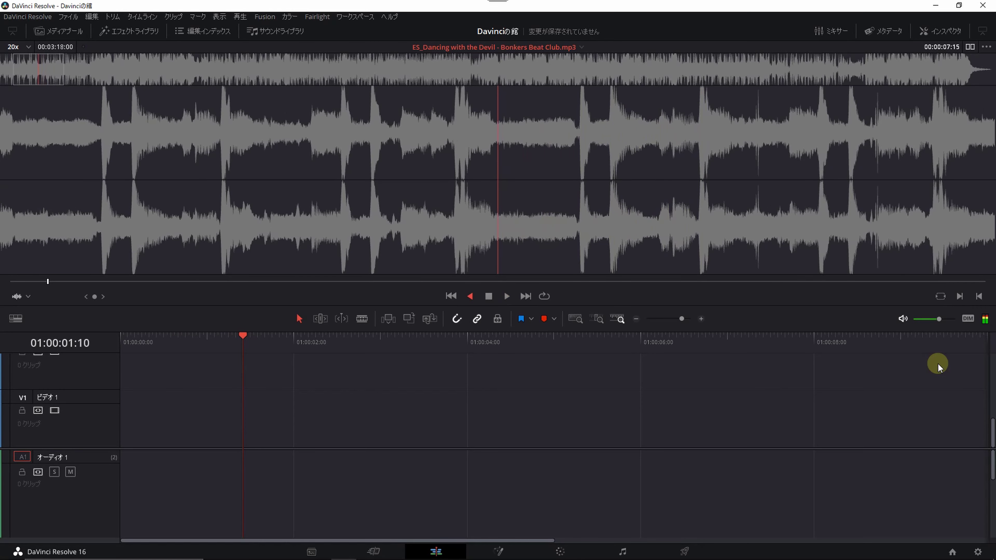
pyautogui.press('j')
pyautogui.press('j')
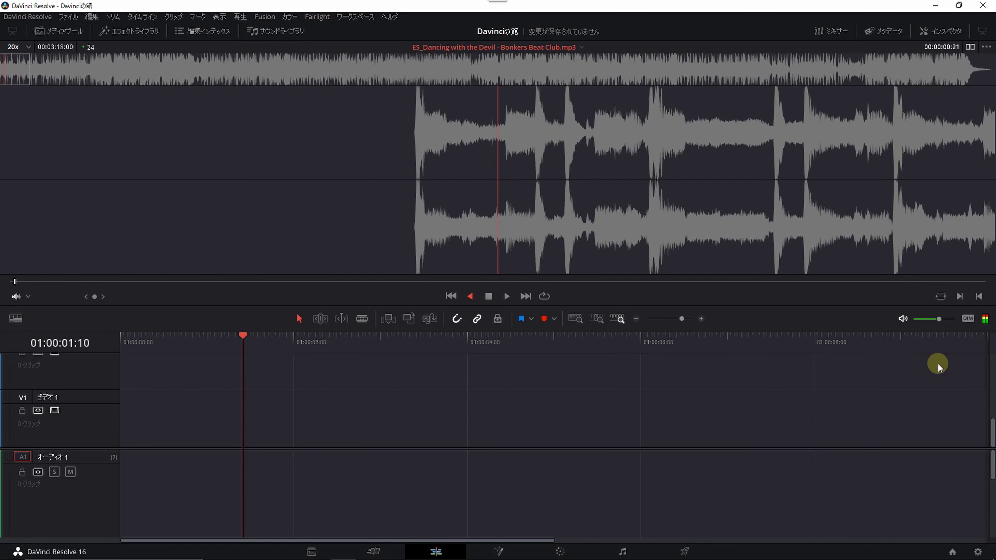
pyautogui.press('l')
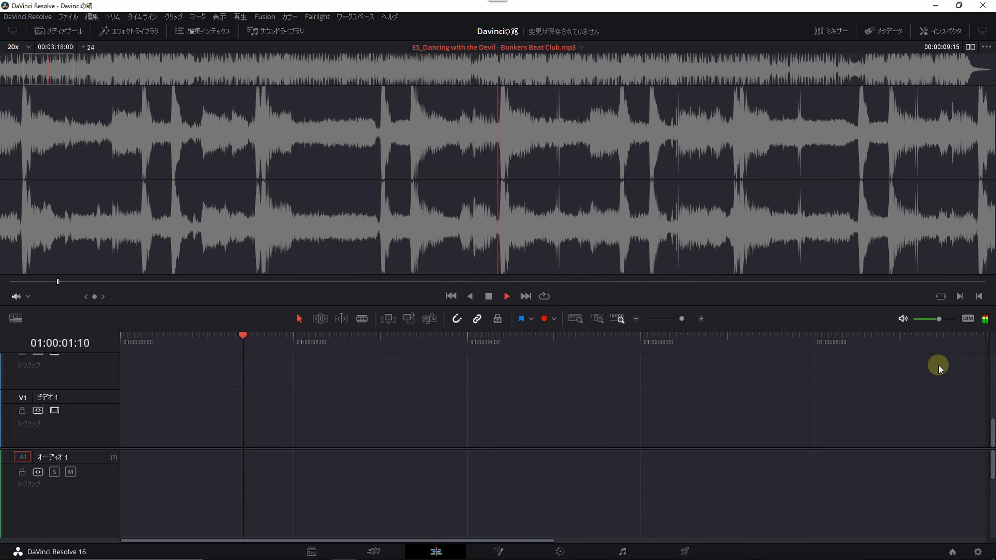
pyautogui.press('space')
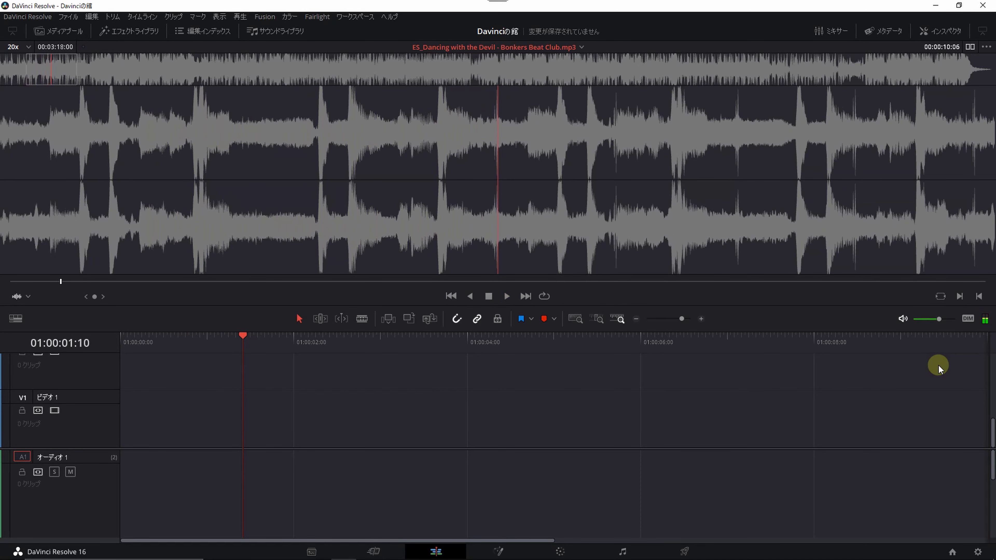
pyautogui.press('j')
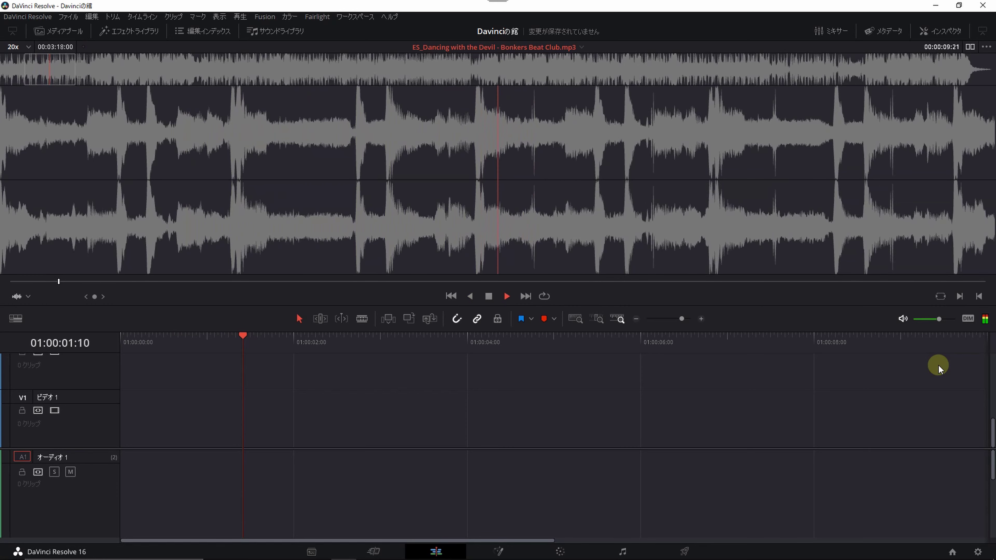
pyautogui.press('j')
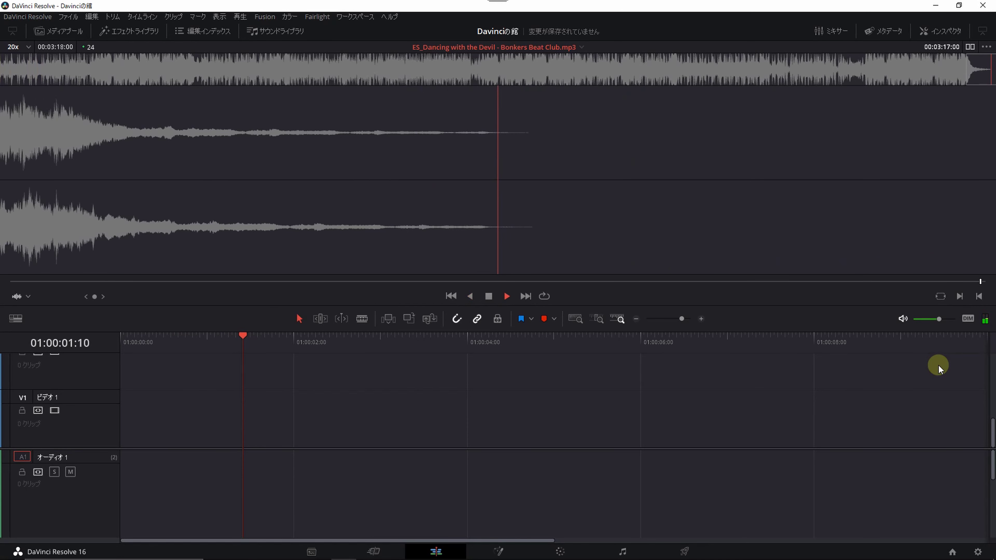
pyautogui.press('space')
pyautogui.press('space')
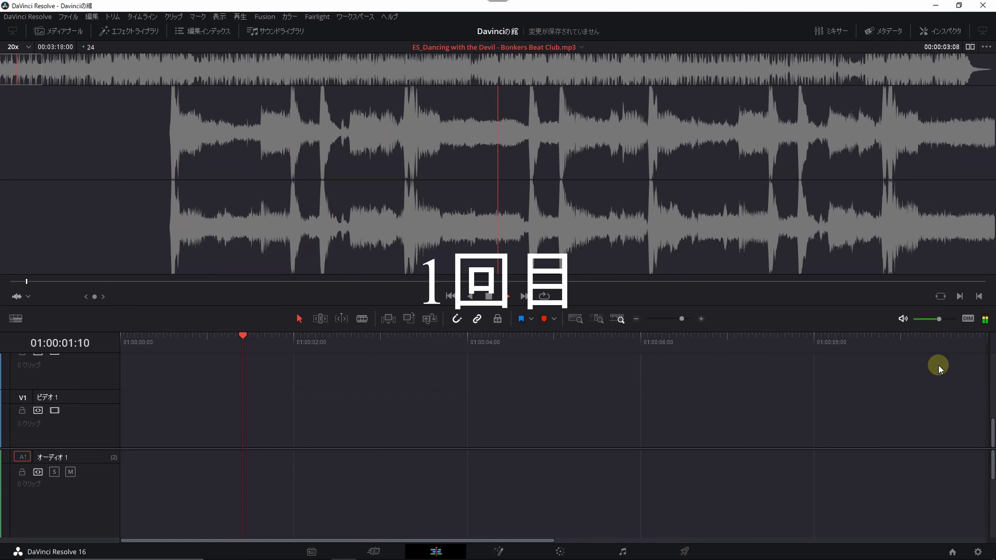
# Stop playback on the beat at 00:00:04:20 for Marker 1.
pyautogui.press('space')
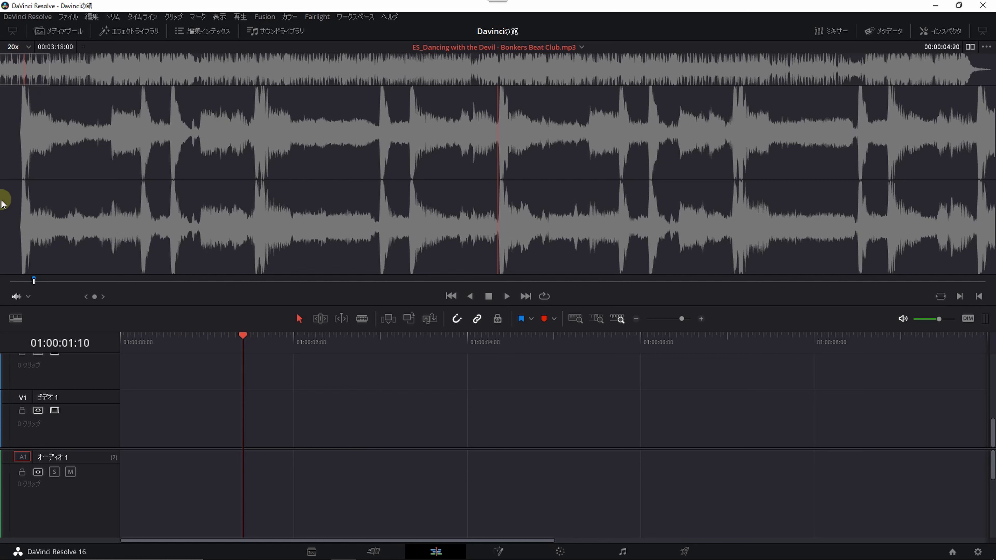
pyautogui.moveTo(33, 277)
# Colour Marker 1 red, then replay from it to check the beat at 00:00:04:20.
pyautogui.doubleClick(34, 279)
pyautogui.click(110, 229)
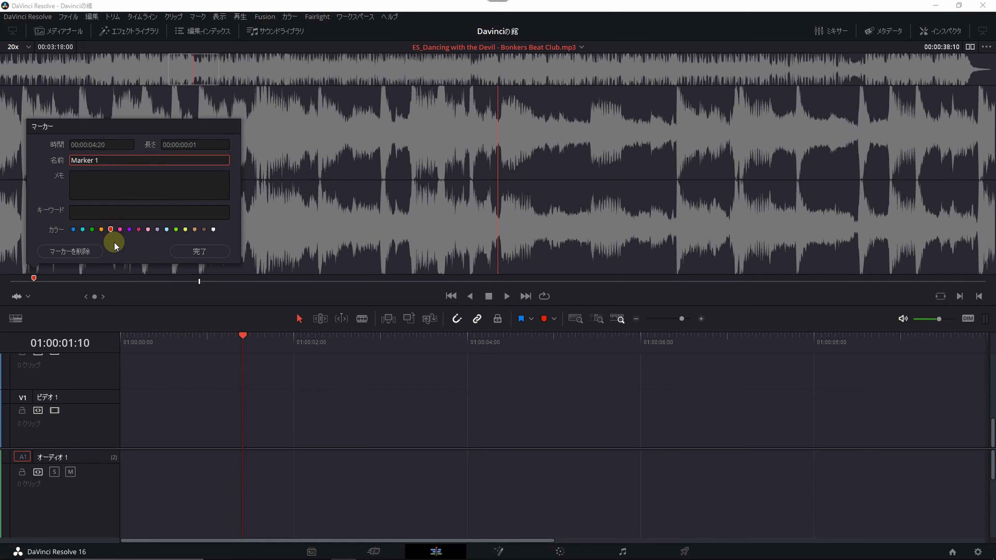
pyautogui.click(188, 249)
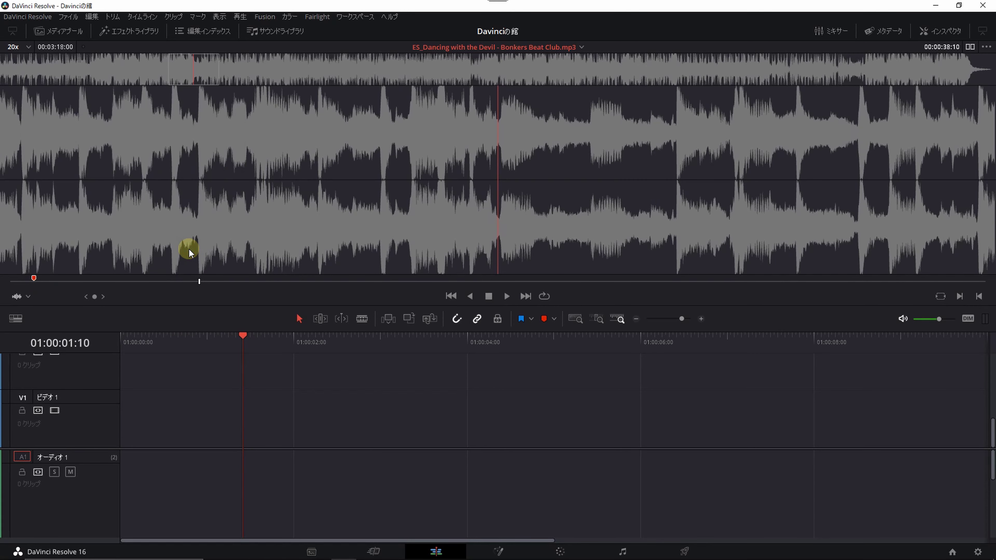
pyautogui.click(9, 284)
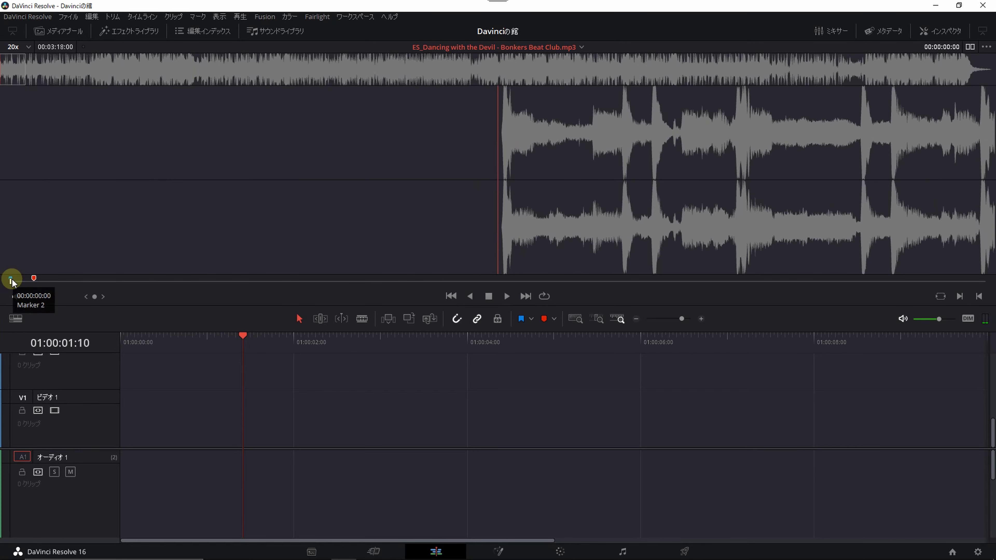
pyautogui.click(34, 279)
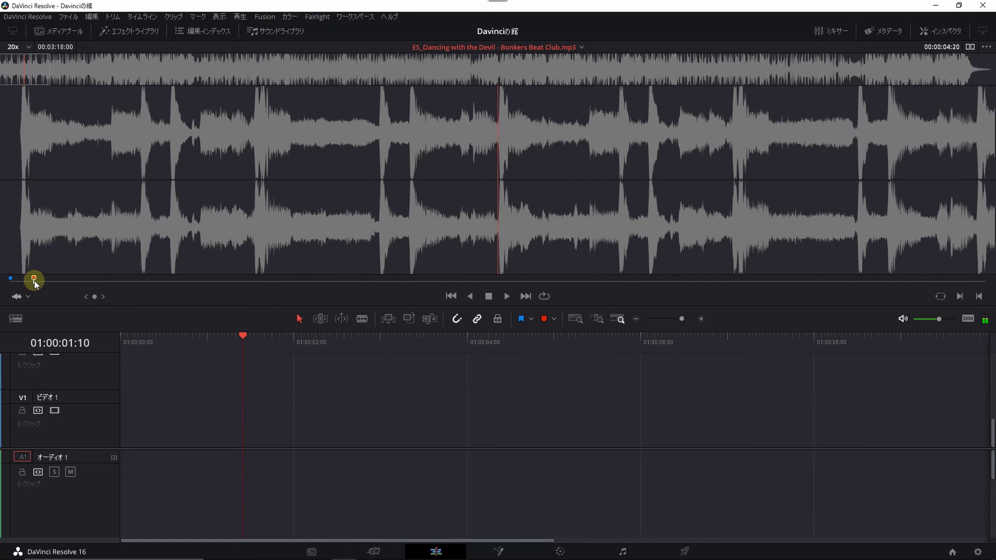
pyautogui.press('space')
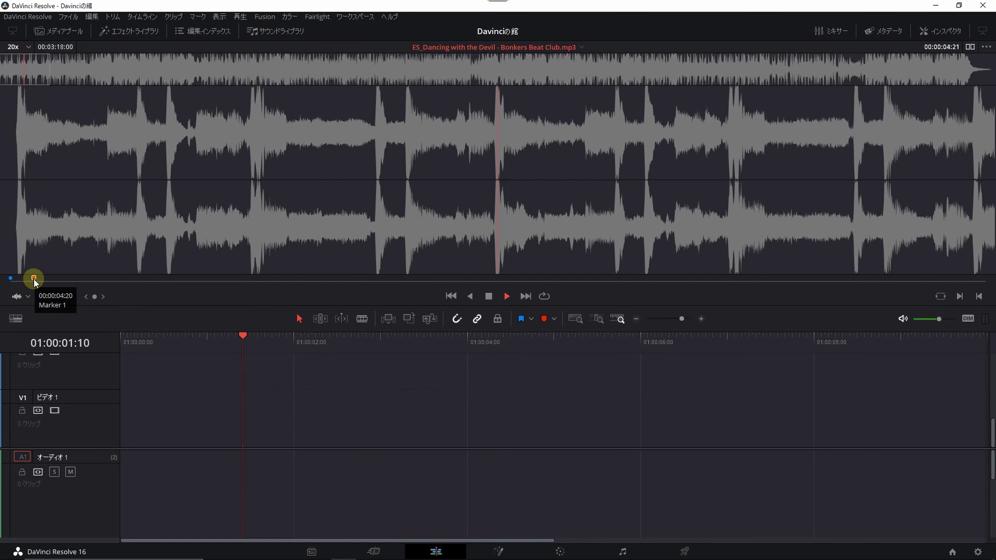
pyautogui.press('space')
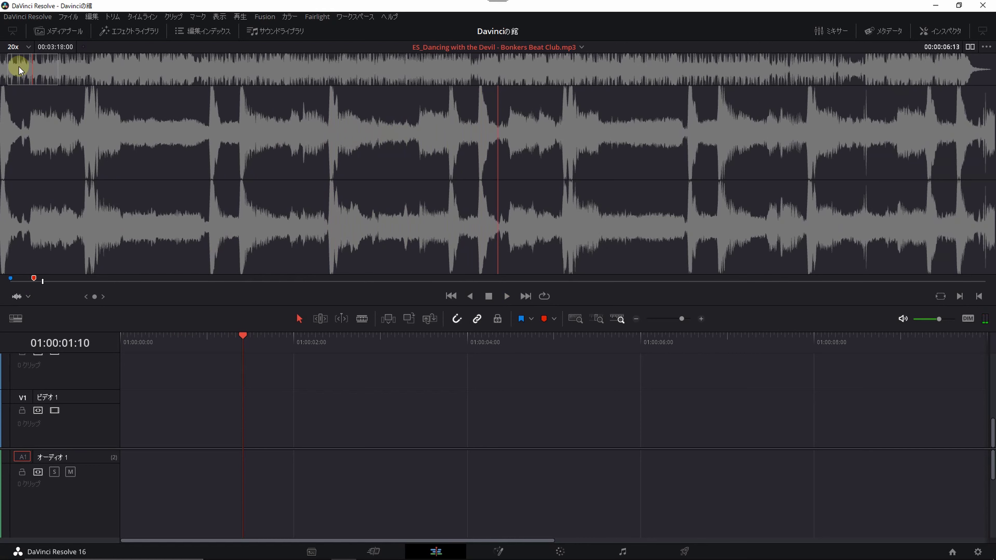
# Play the music clip forward and in reverse to find the next beat, stopping on it.
pyautogui.click(577, 96)
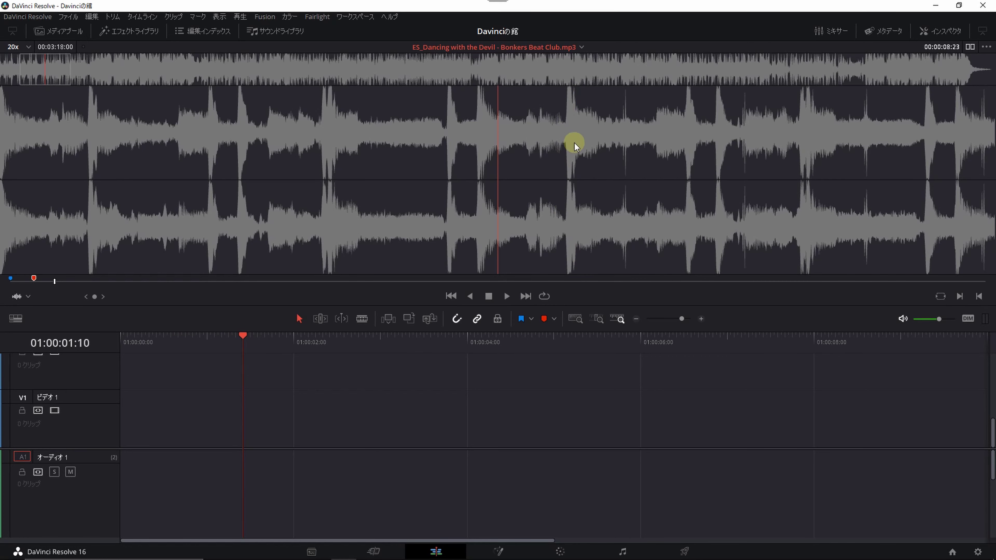
pyautogui.click(507, 297)
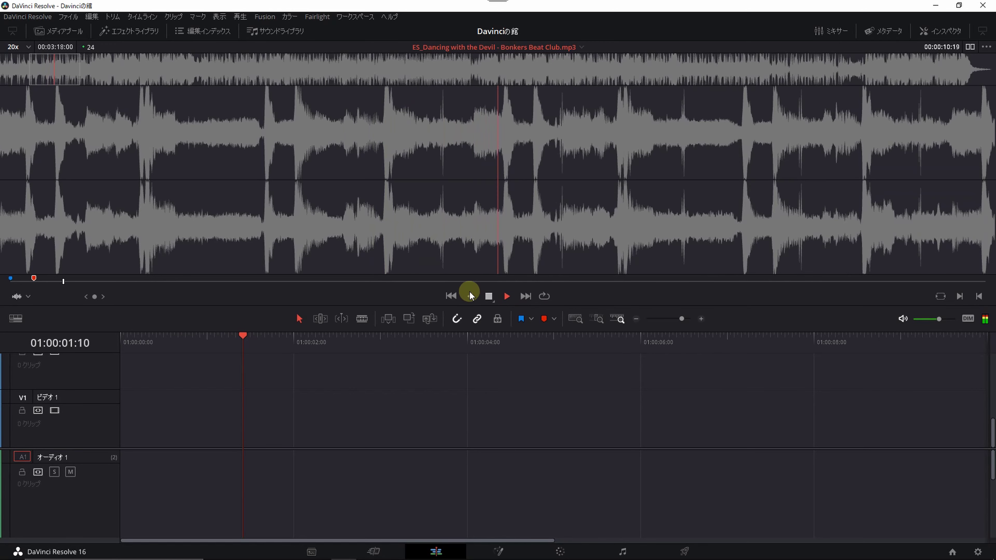
pyautogui.click(472, 301)
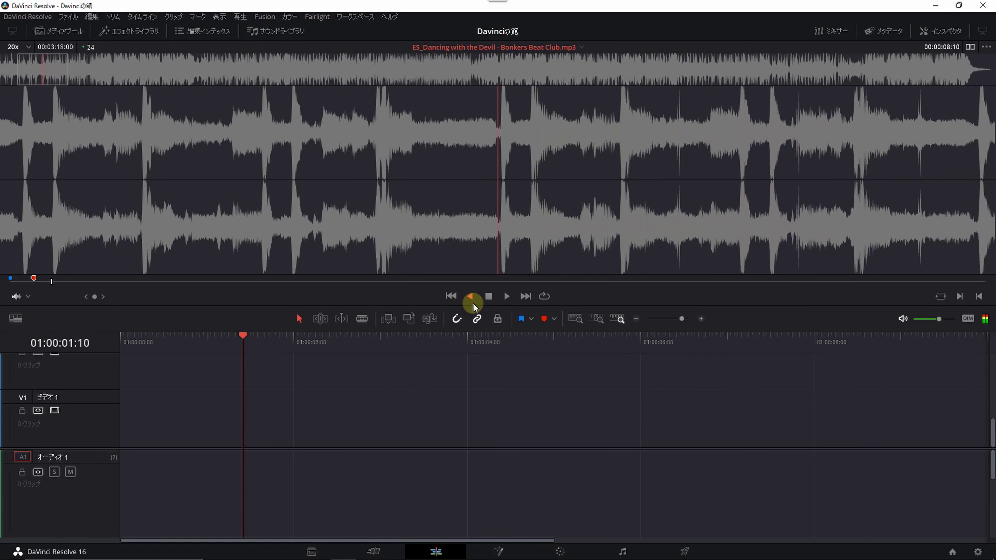
pyautogui.press('l')
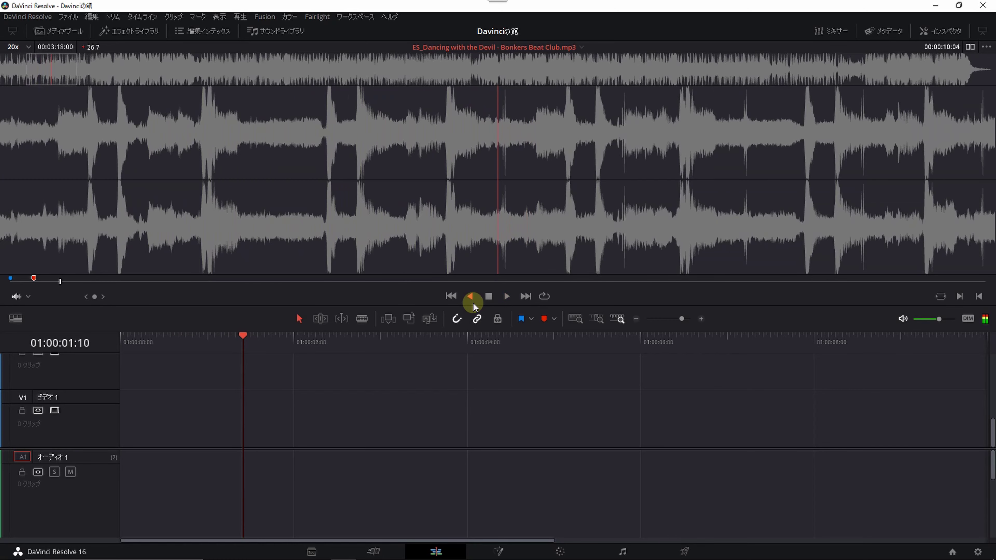
pyautogui.click(473, 303)
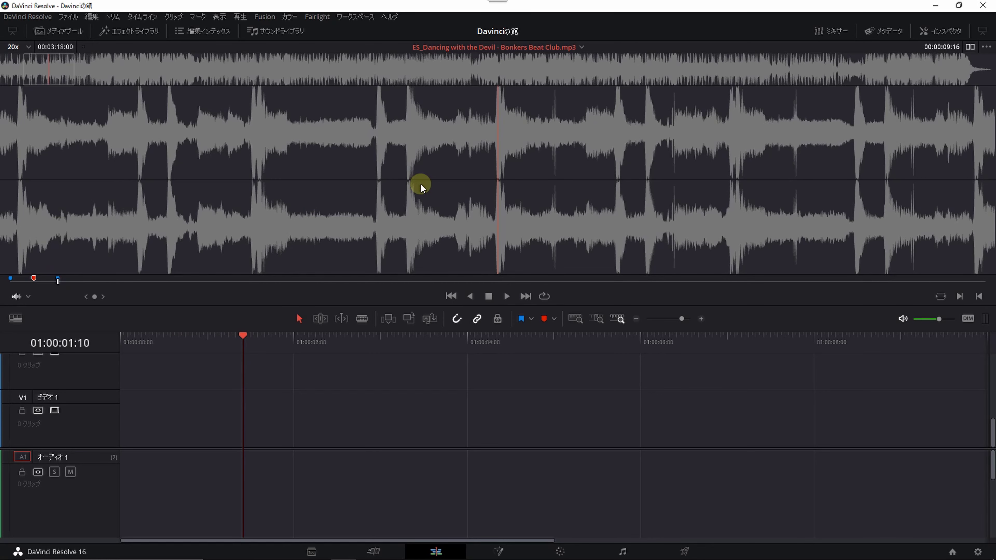
pyautogui.press('space')
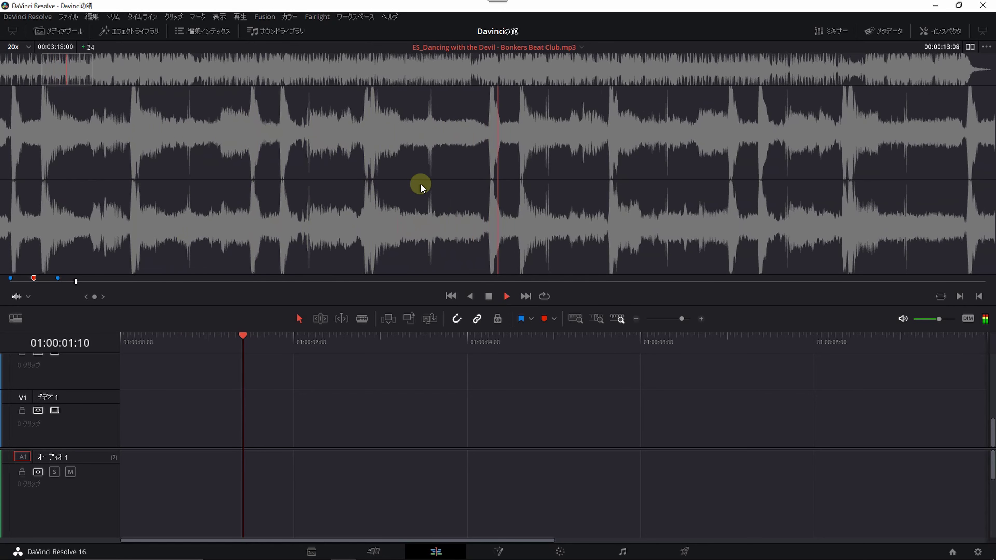
pyautogui.press('space')
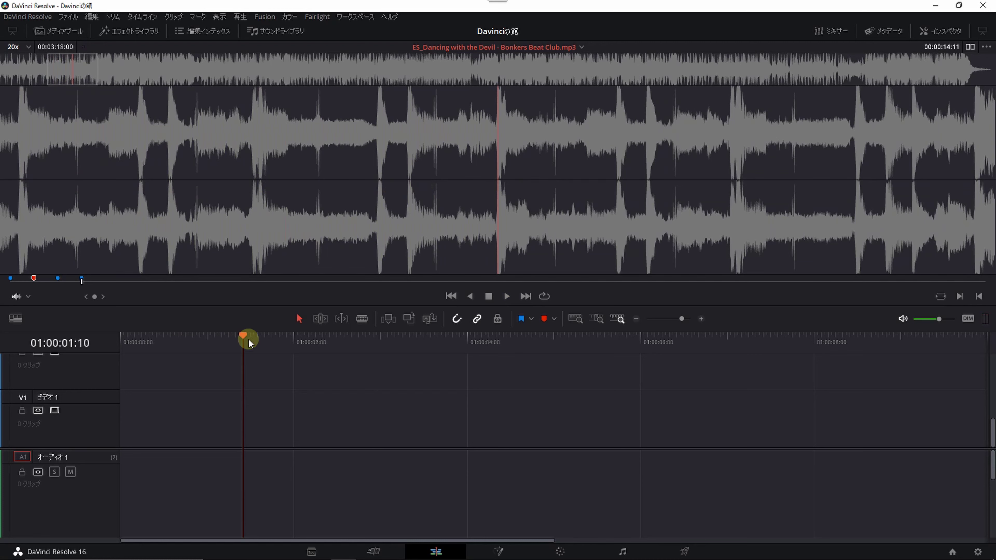
# Scrub further into the song and shuttle with J/K/L to locate another beat.
pyautogui.click(248, 281)
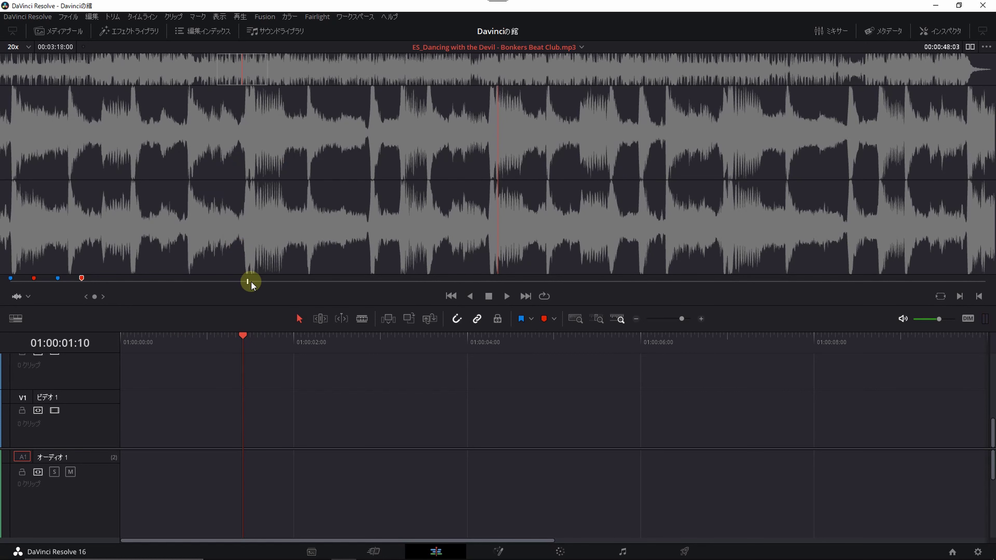
pyautogui.moveTo(251, 282)
pyautogui.mouseDown()
pyautogui.moveTo(461, 282)
pyautogui.moveTo(83, 284)
pyautogui.mouseUp()
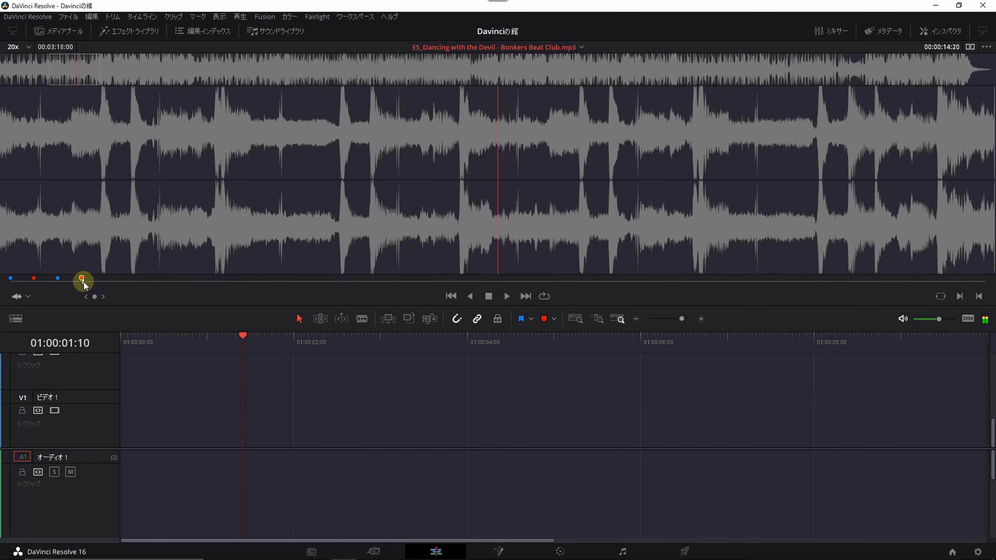
pyautogui.press('space')
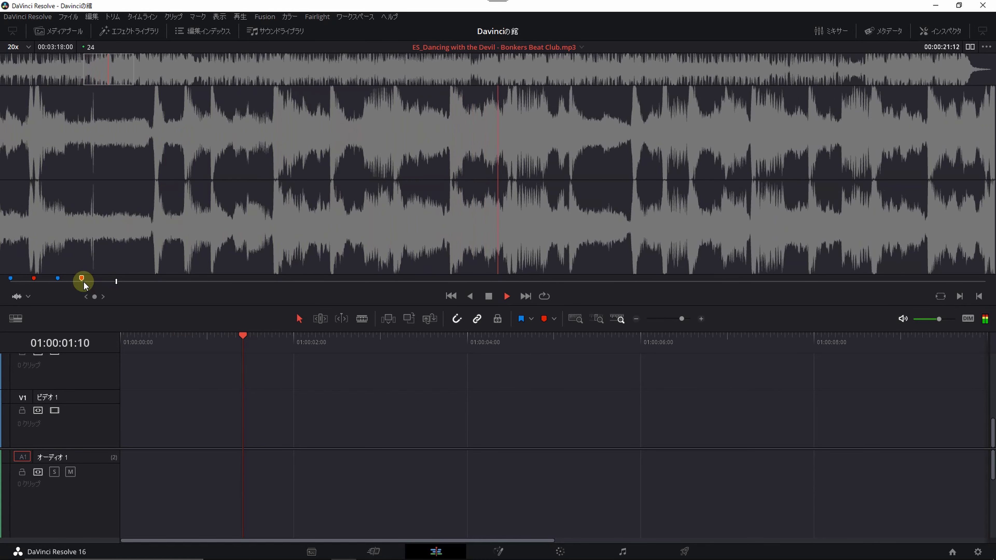
pyautogui.press('j')
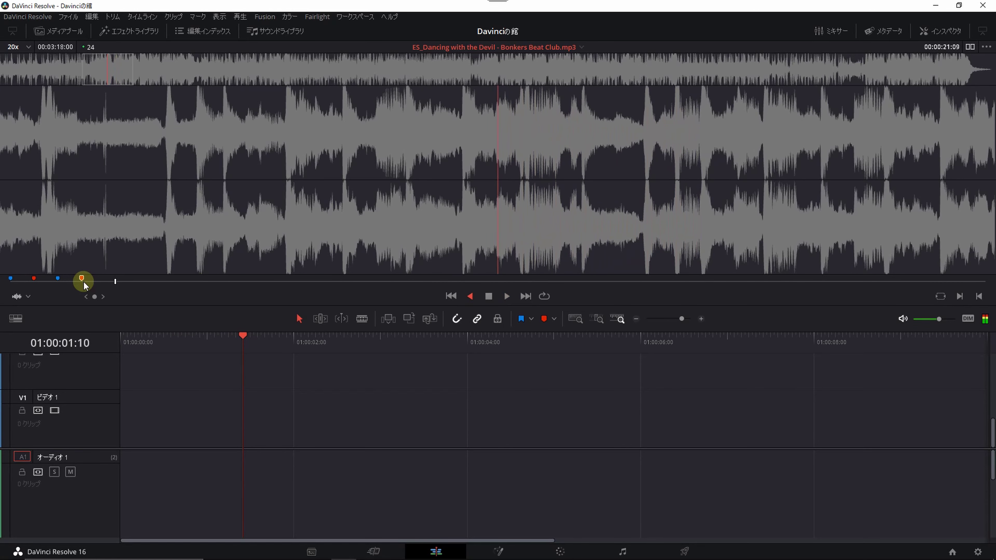
pyautogui.press('j')
pyautogui.press('j')
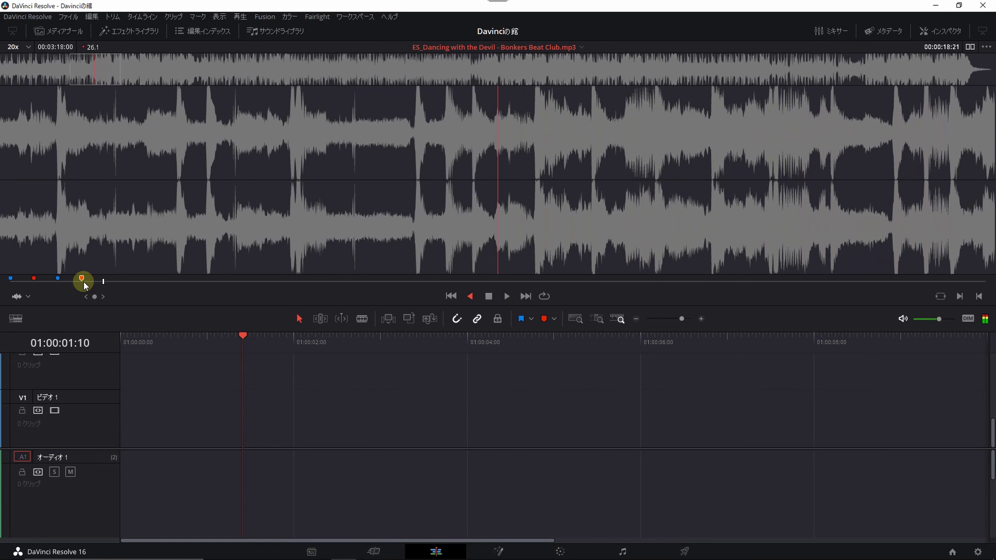
pyautogui.press('l')
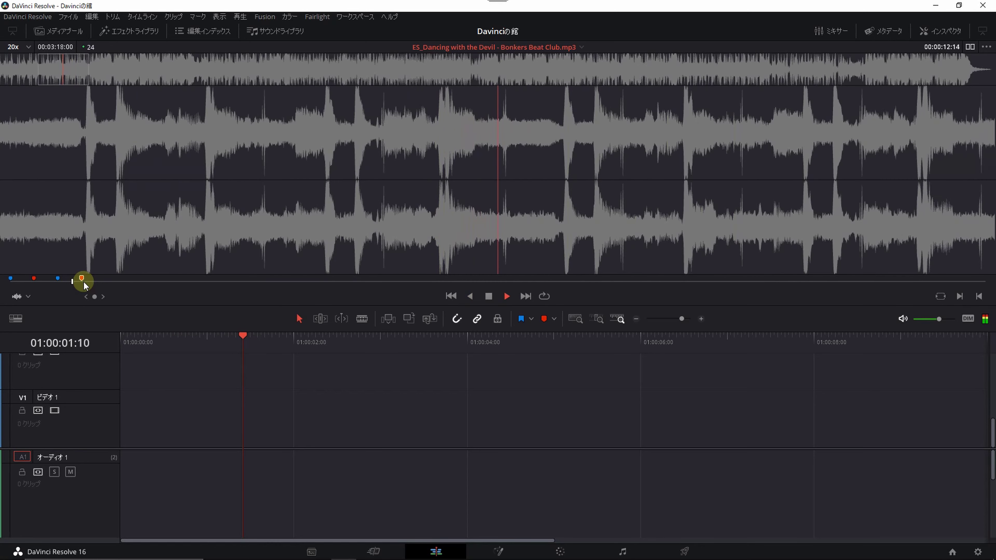
pyautogui.press('k')
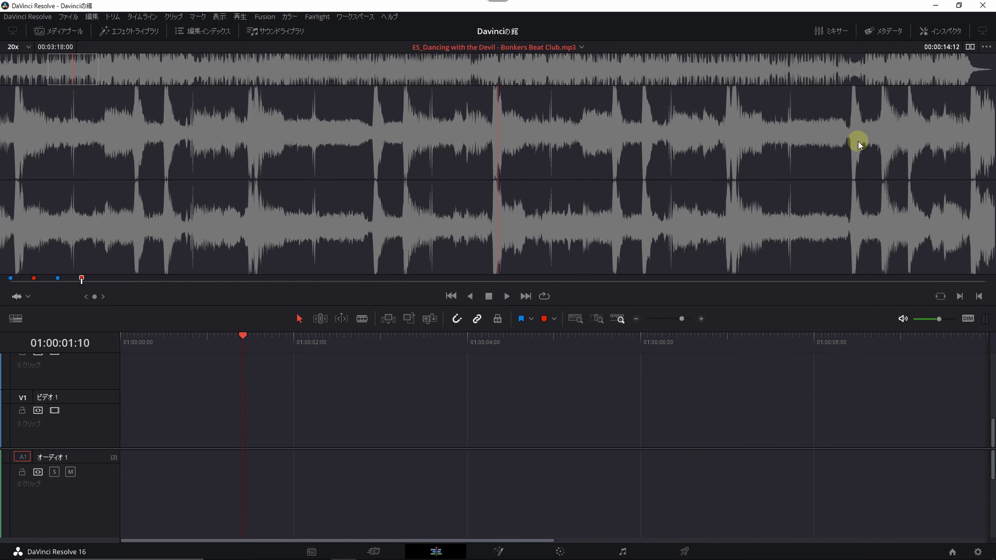
pyautogui.press('l')
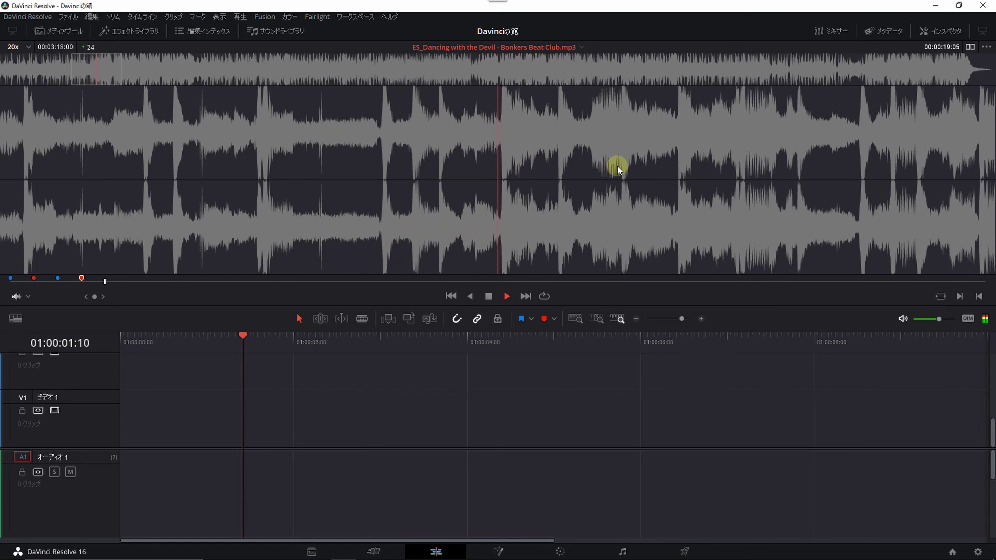
pyautogui.press('j')
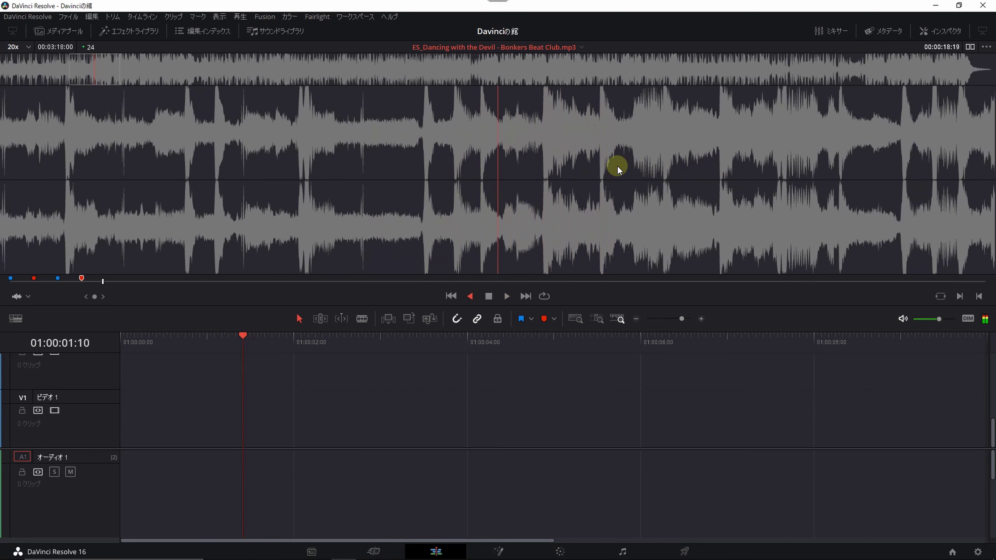
pyautogui.press('k')
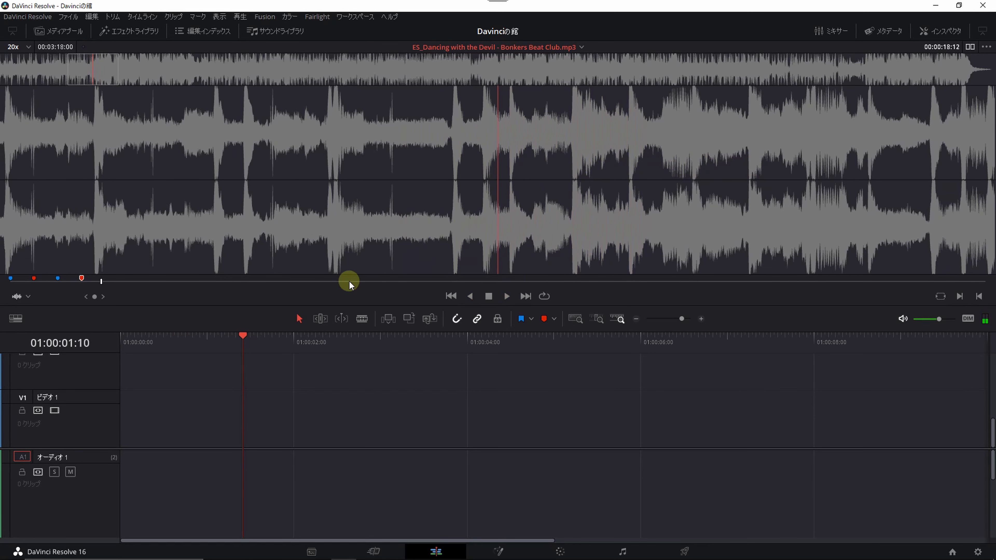
# Fine-tune the playhead near the fourth marker and replay to confirm the beat.
pyautogui.moveTo(103, 287)
pyautogui.mouseDown()
pyautogui.moveTo(59, 287)
pyautogui.moveTo(81, 290)
pyautogui.mouseUp()
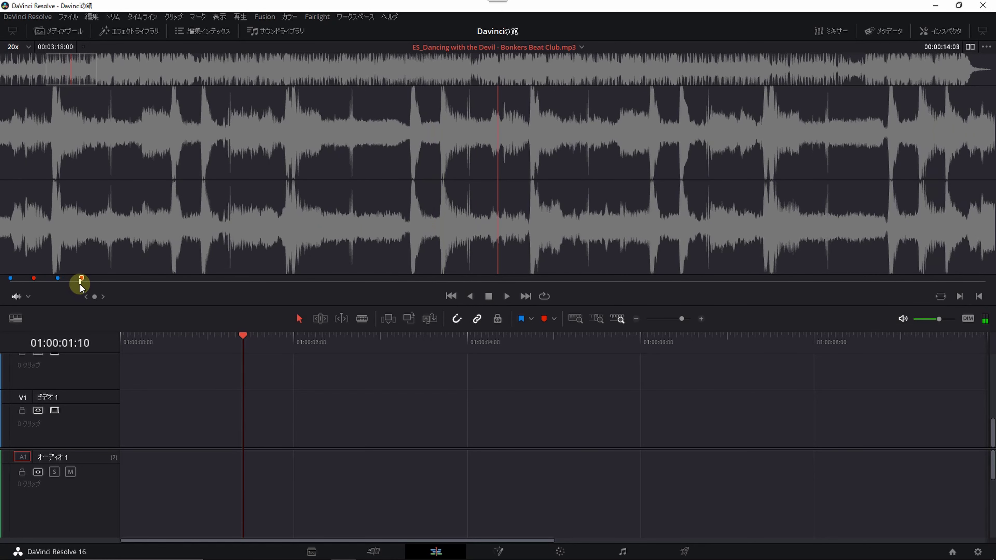
pyautogui.moveTo(81, 290); pyautogui.dragTo(81, 290)
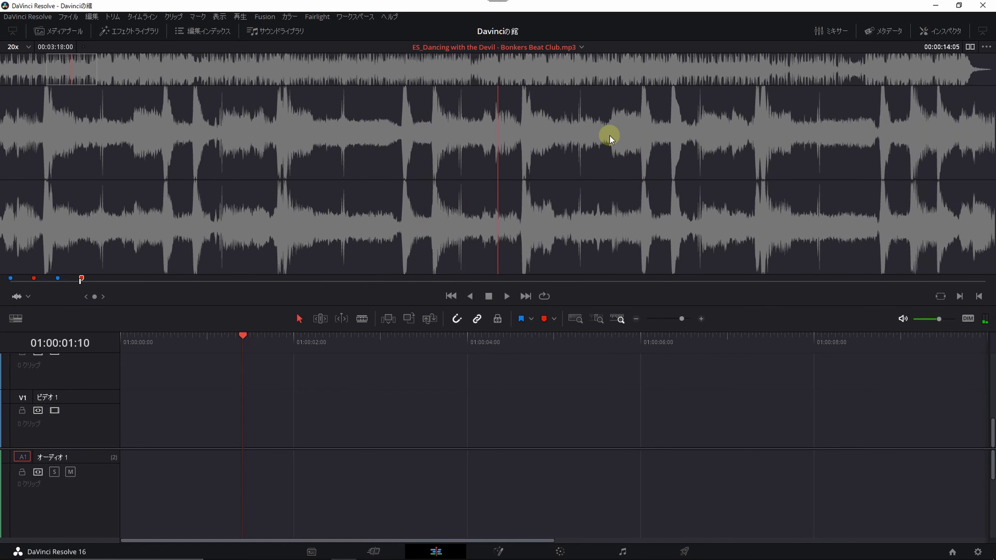
pyautogui.press('space')
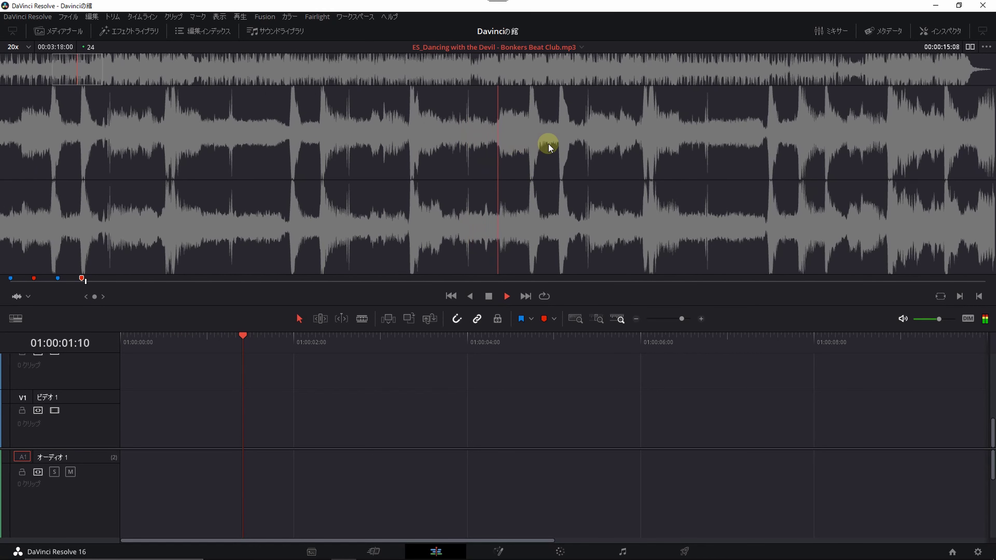
pyautogui.press('space')
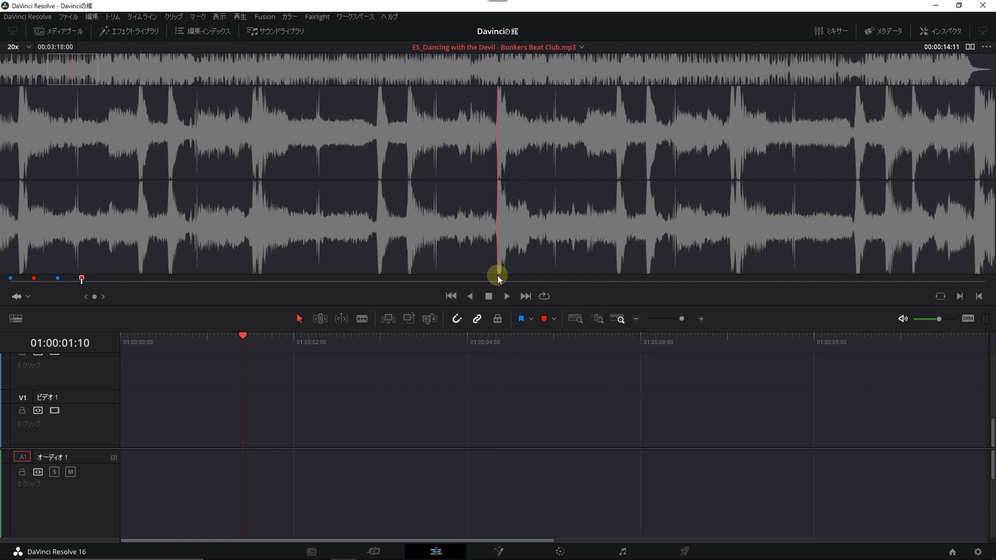
# Delete the unwanted extra marker near the start of the song.
pyautogui.hotkey('ctrl', 'm')
pyautogui.click(239, 252)
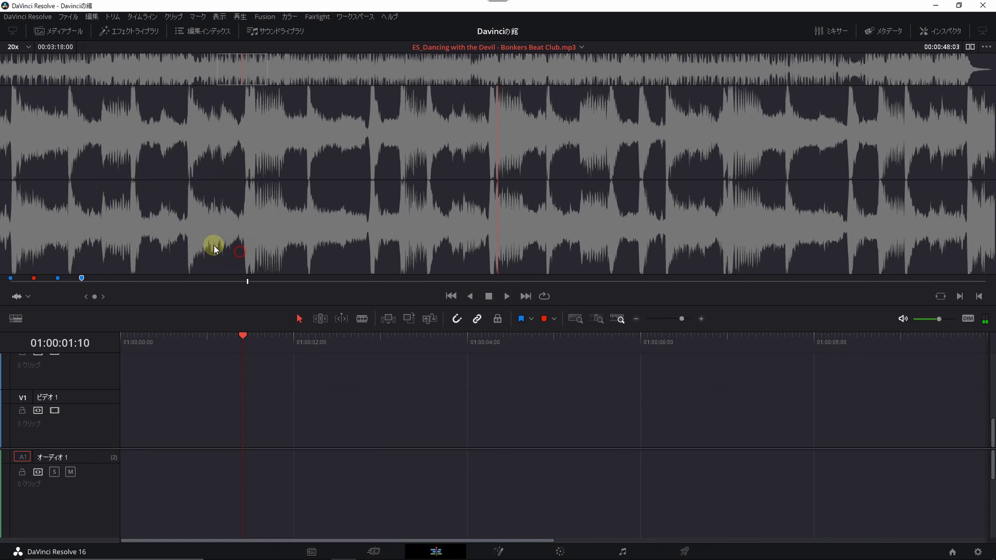
pyautogui.click(58, 278)
pyautogui.press('Delete')
pyautogui.click(81, 279)
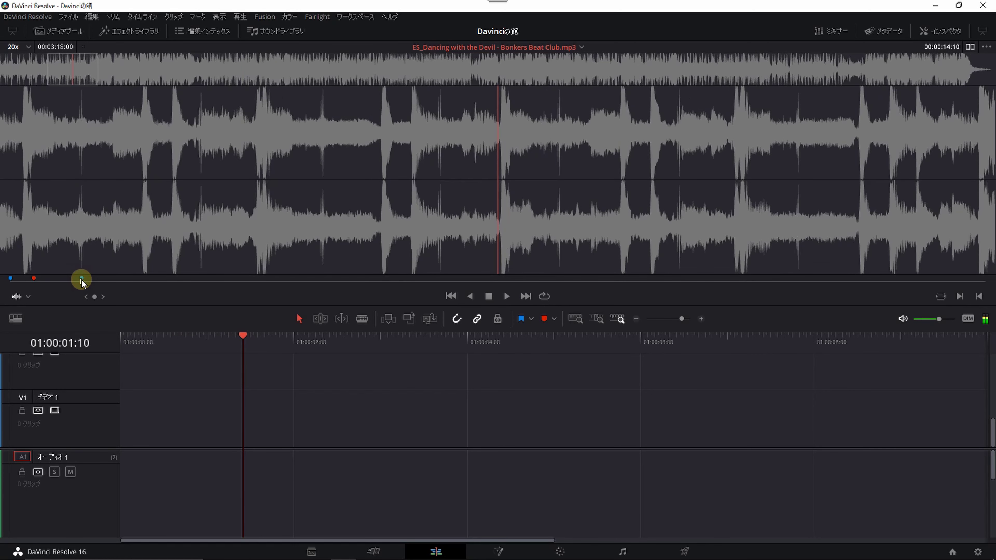
# Replay from the fourth marker and shuttle to the beat at 00:00:29:10.
pyautogui.press('space')
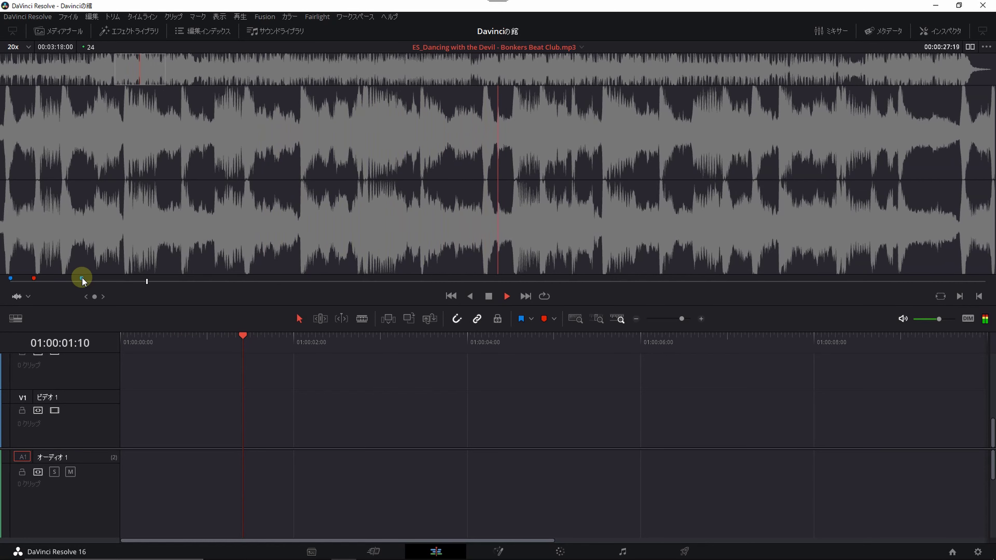
pyautogui.press('space')
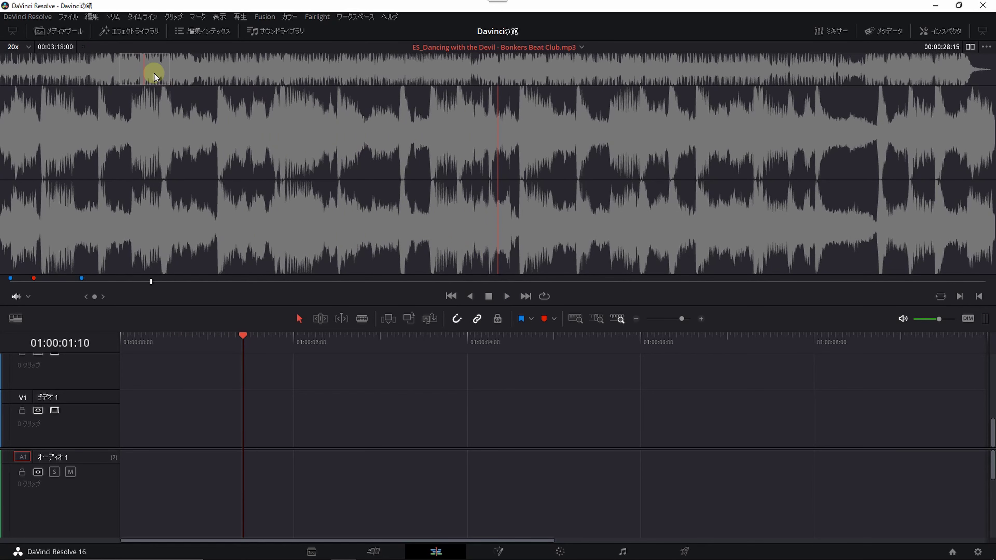
pyautogui.click(141, 74)
pyautogui.press('space')
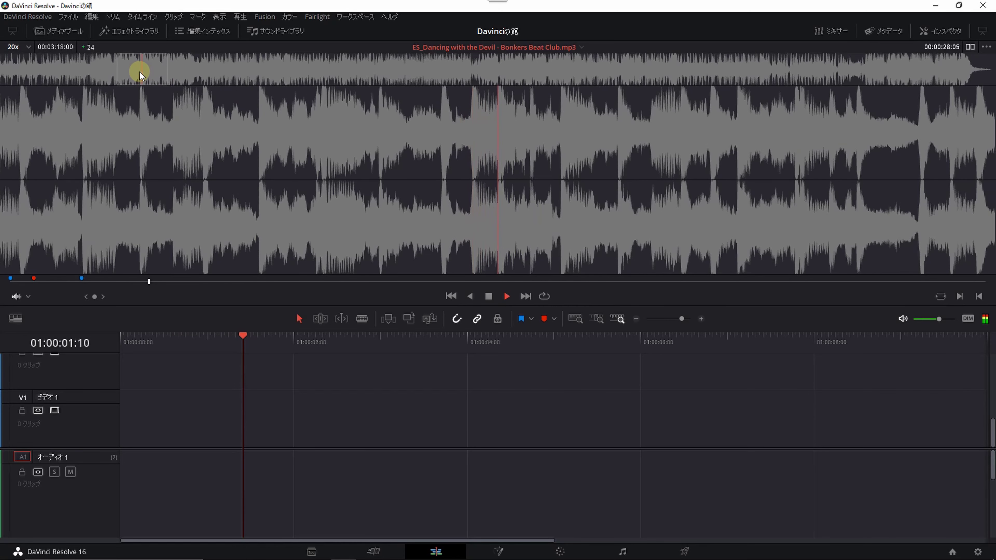
pyautogui.press('j')
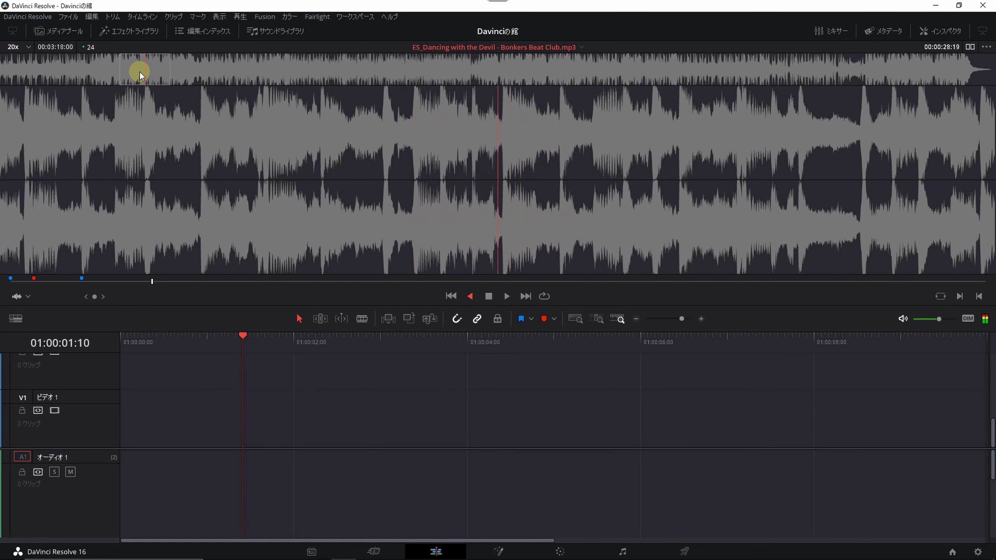
pyautogui.press('l')
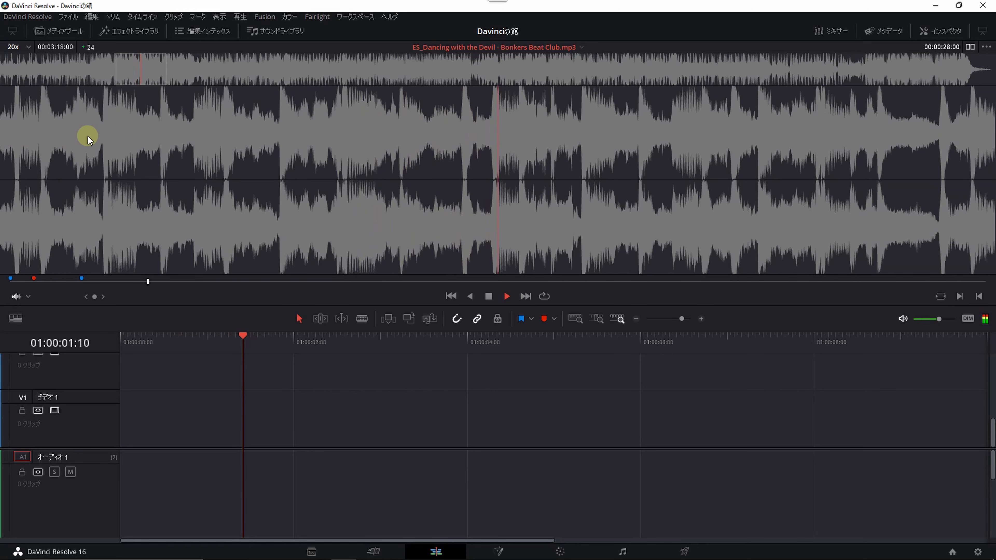
pyautogui.press('space')
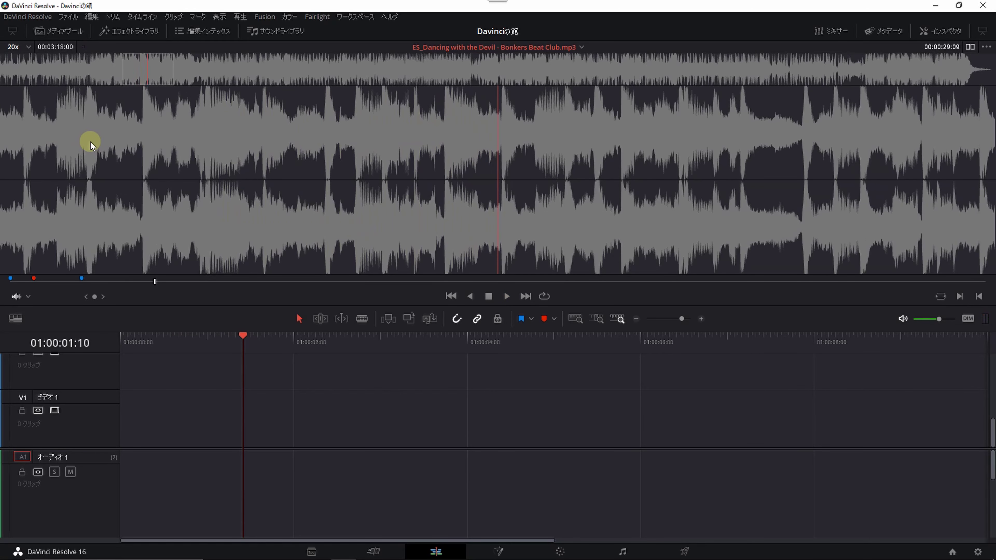
pyautogui.press('Right')
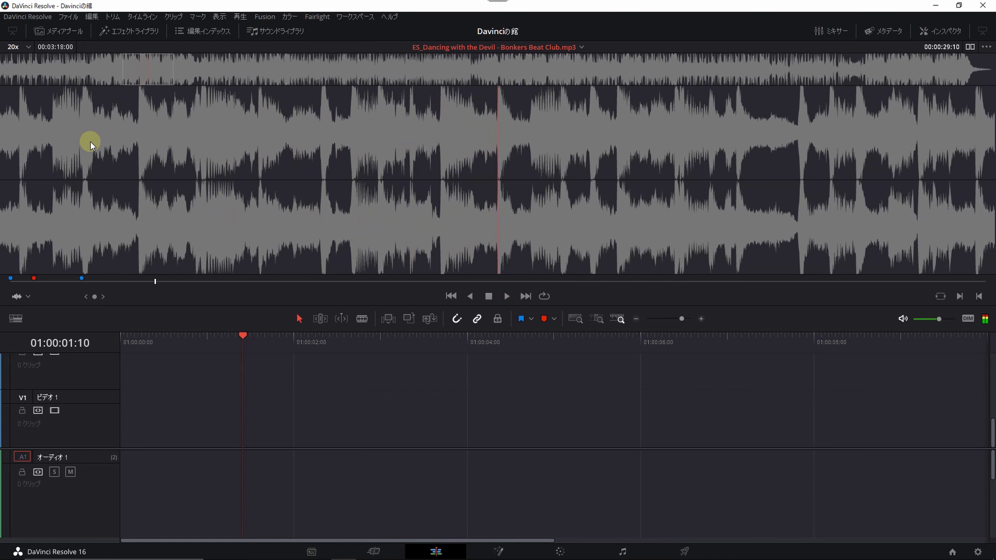
# Add a red marker on the beat at 00:00:29:10.
pyautogui.press('m')
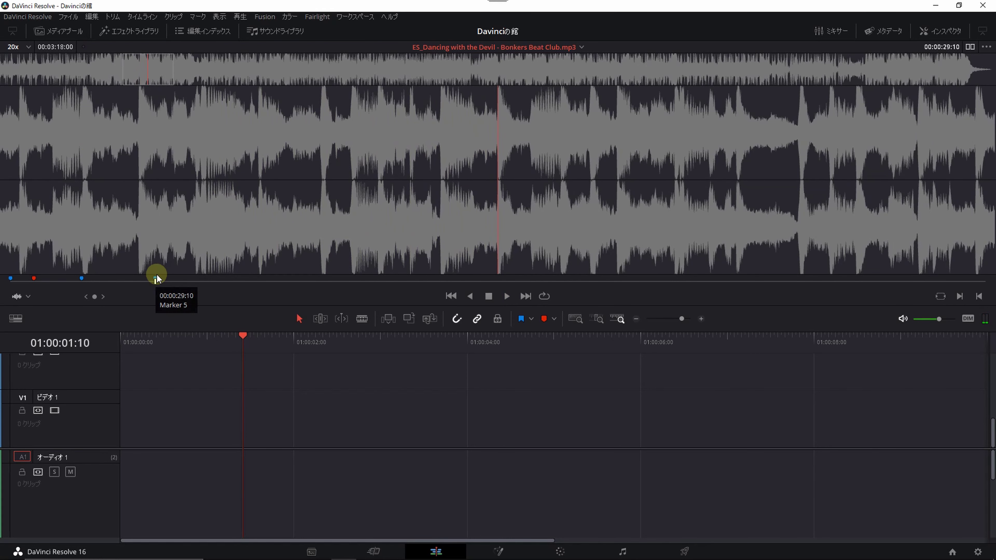
pyautogui.doubleClick(155, 277)
pyautogui.click(132, 229)
pyautogui.click(223, 320)
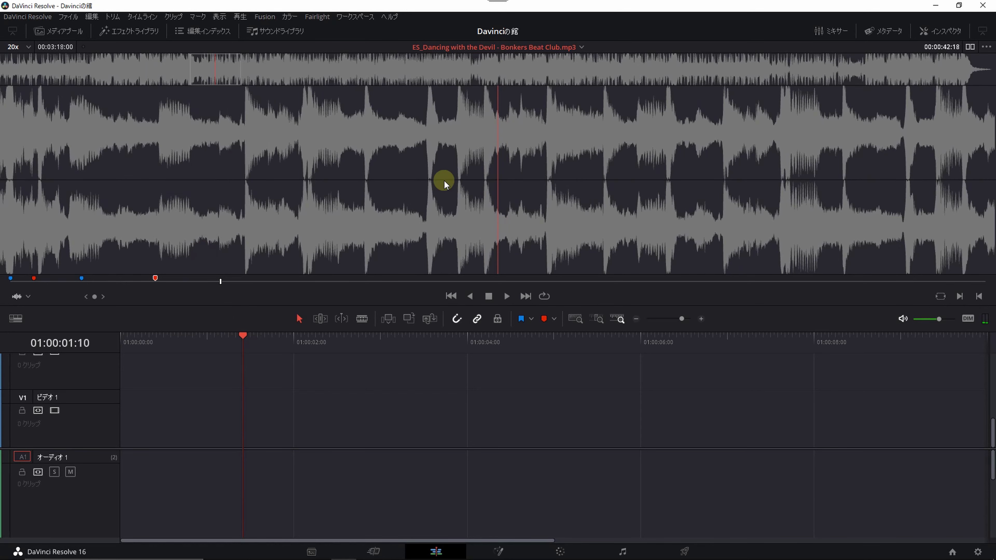
pyautogui.moveTo(218, 62)
pyautogui.mouseDown()
pyautogui.moveTo(943, 70)
pyautogui.moveTo(919, 73)
pyautogui.mouseUp()
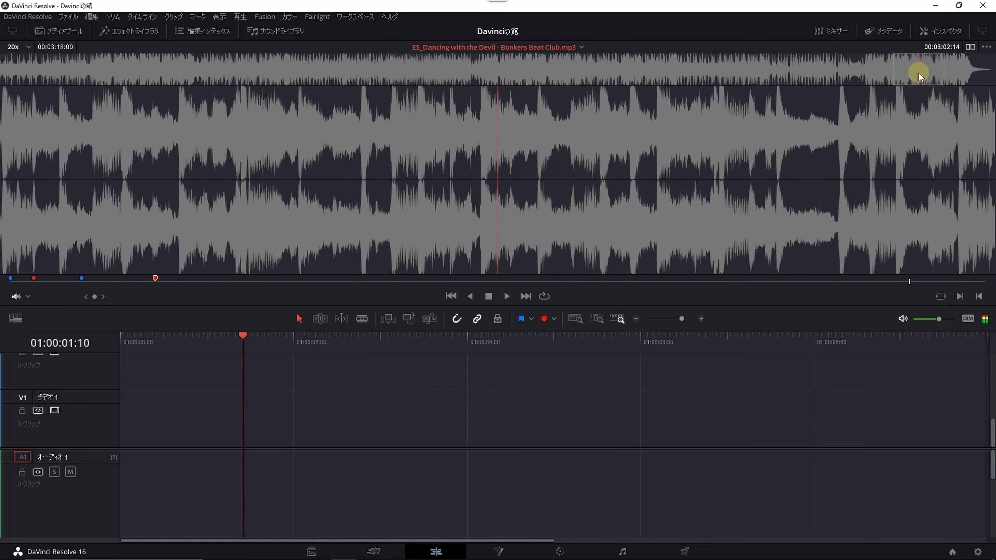
# Shuttle back and forth around 3:00 to stop exactly on the beat at 00:03:03:00.
pyautogui.press('space')
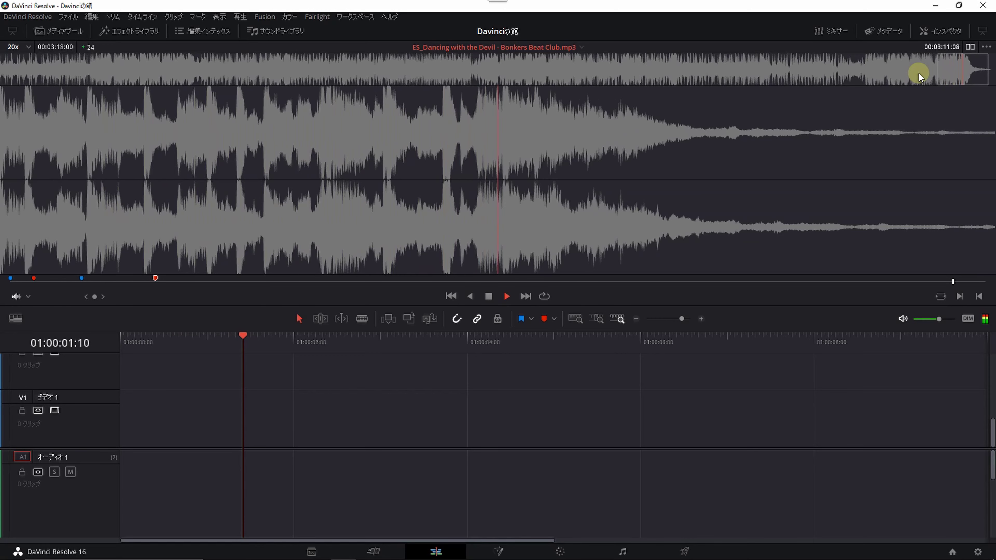
pyautogui.press('space')
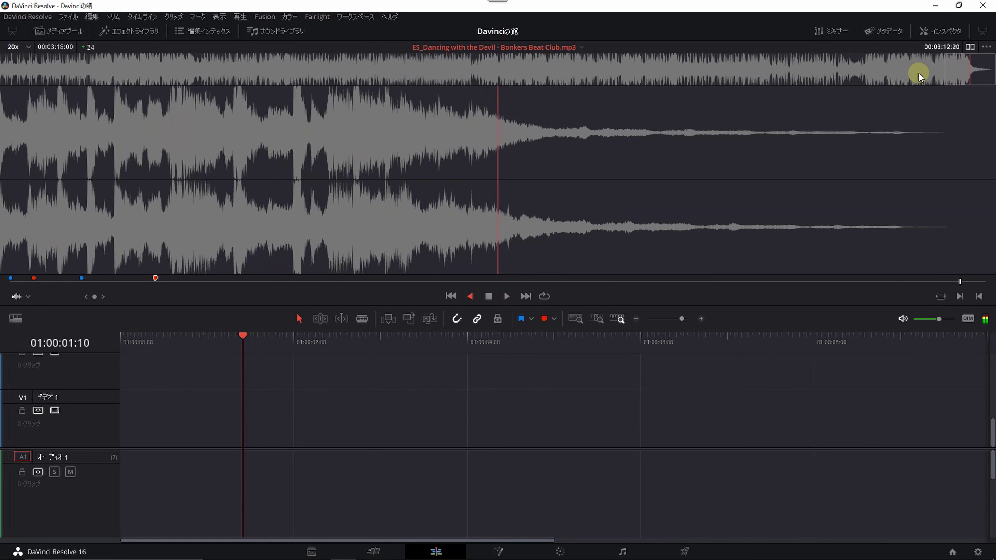
pyautogui.press('j')
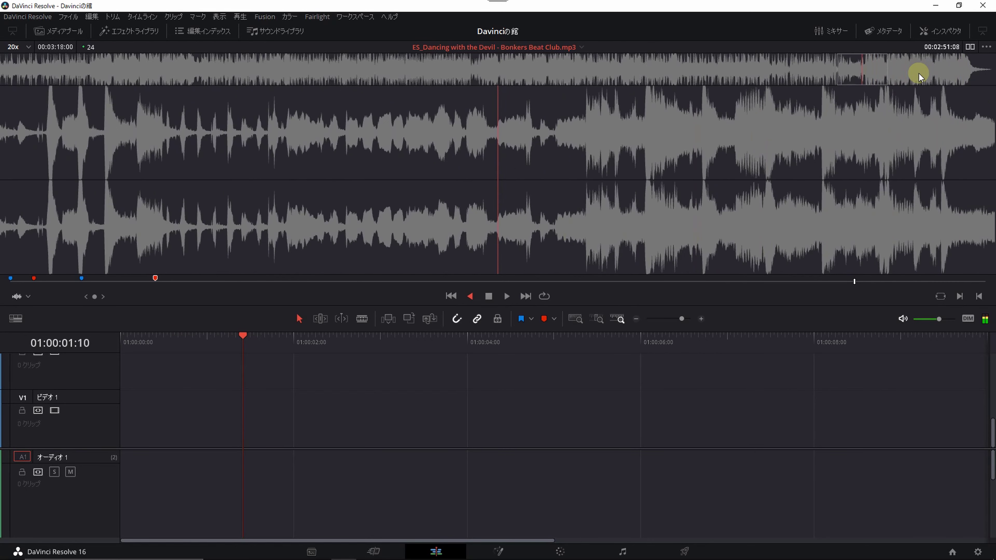
pyautogui.press('l')
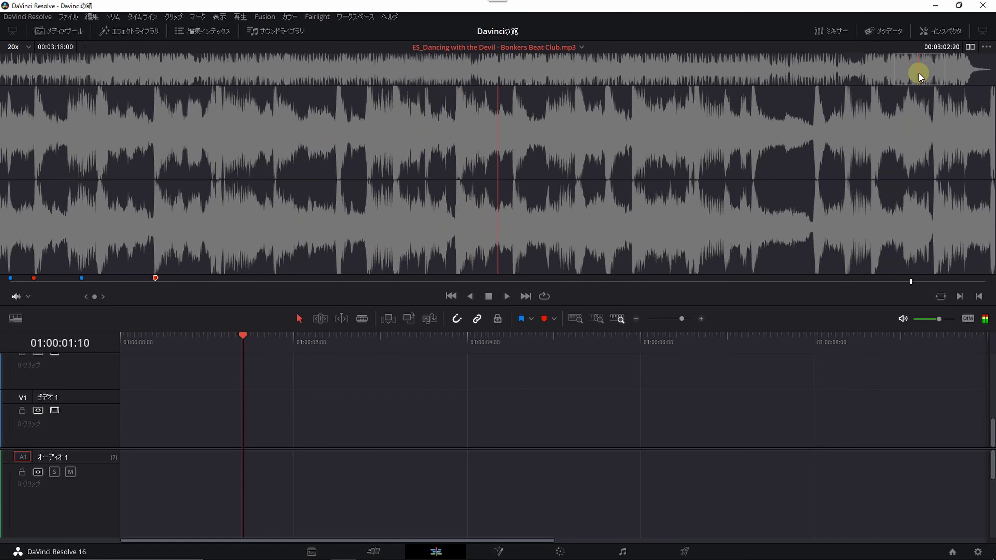
pyautogui.press('space')
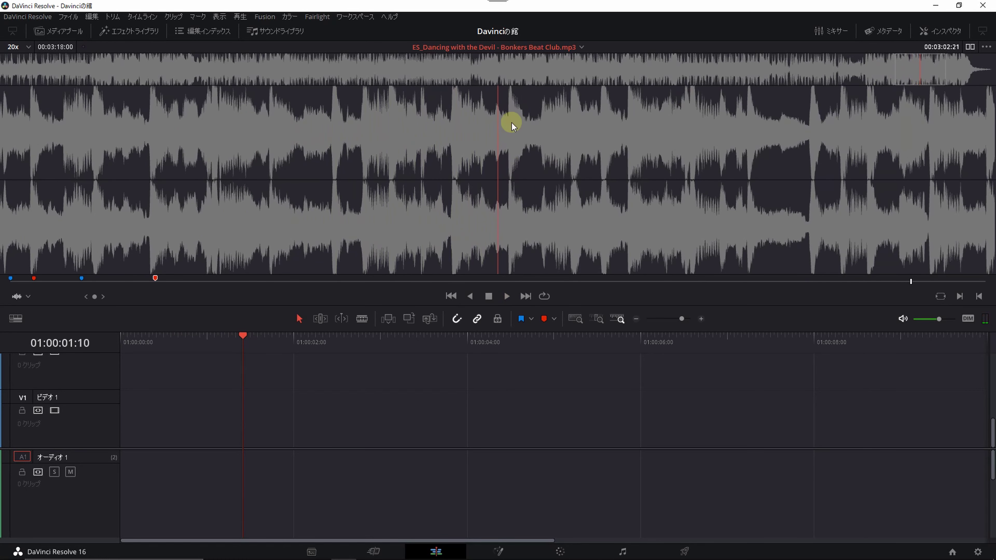
pyautogui.press('j')
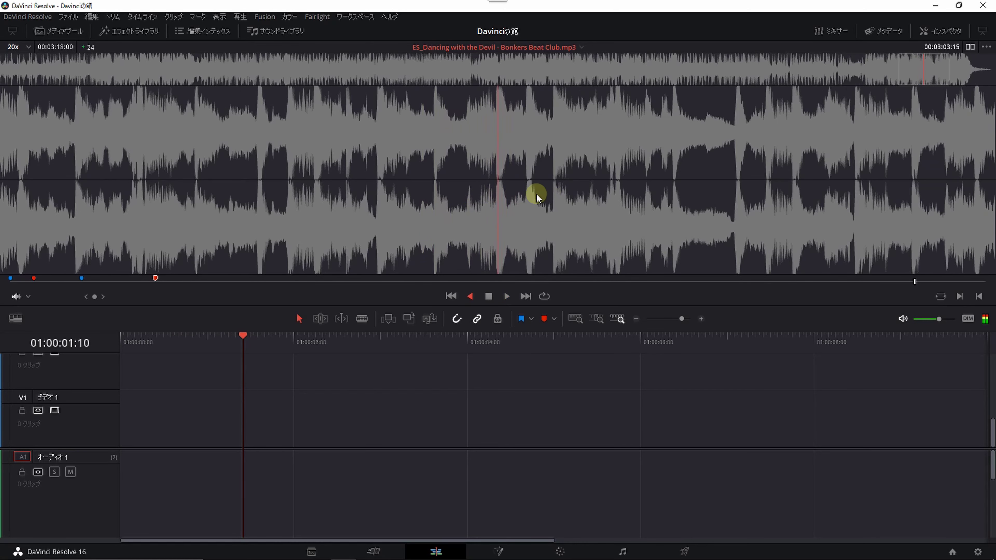
pyautogui.press('l')
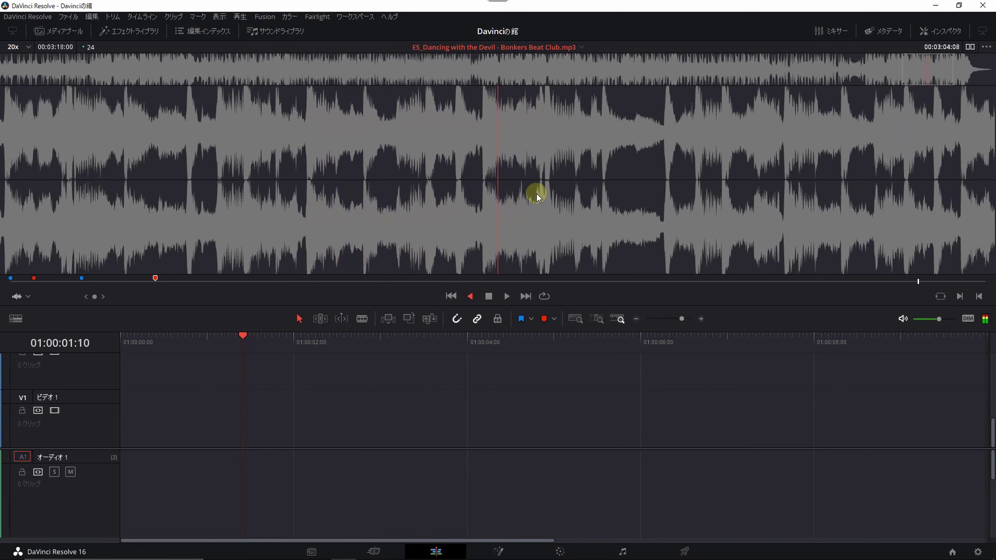
pyautogui.press('j')
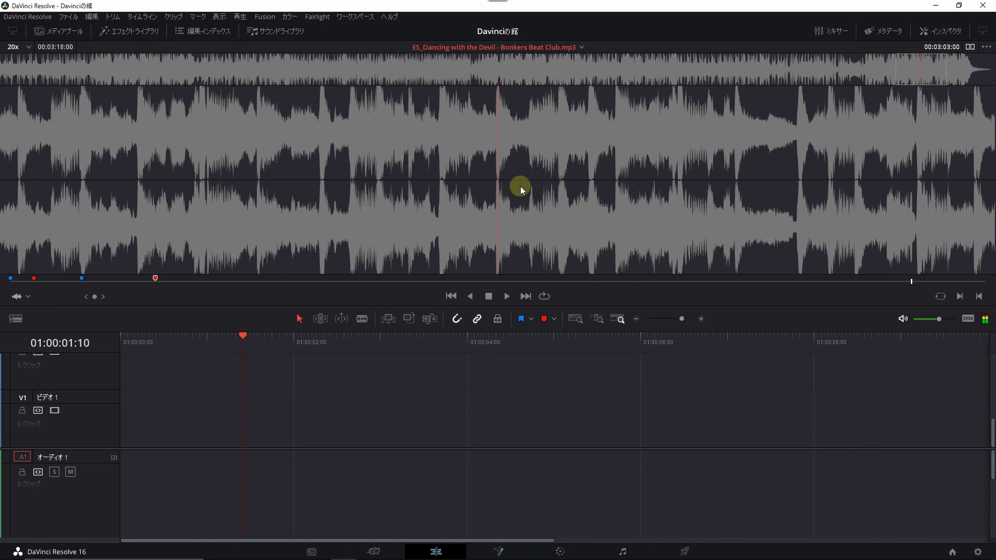
pyautogui.press('k')
# Make the end marker at 00:03:17:23 red.
pyautogui.moveTo(913, 281); pyautogui.dragTo(988, 284)
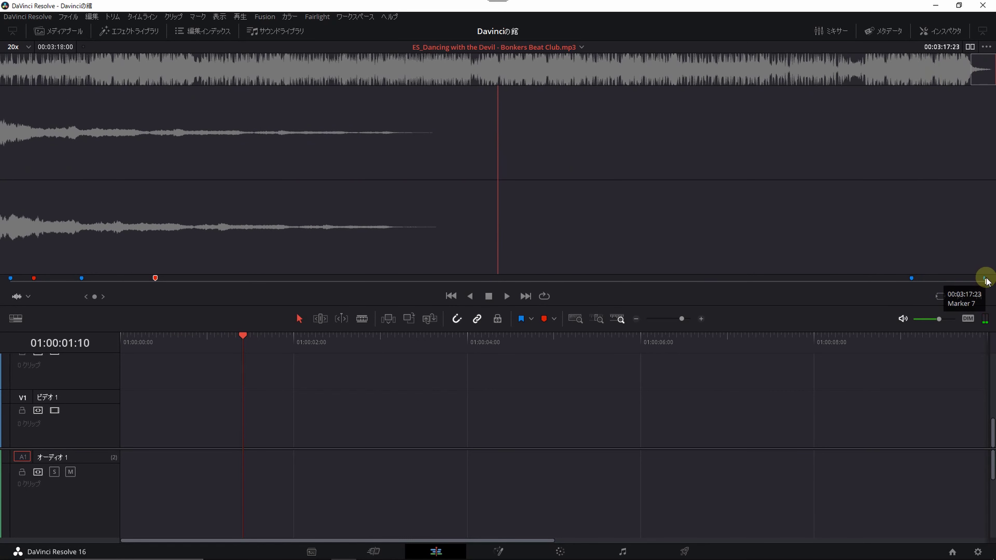
pyautogui.doubleClick(985, 279)
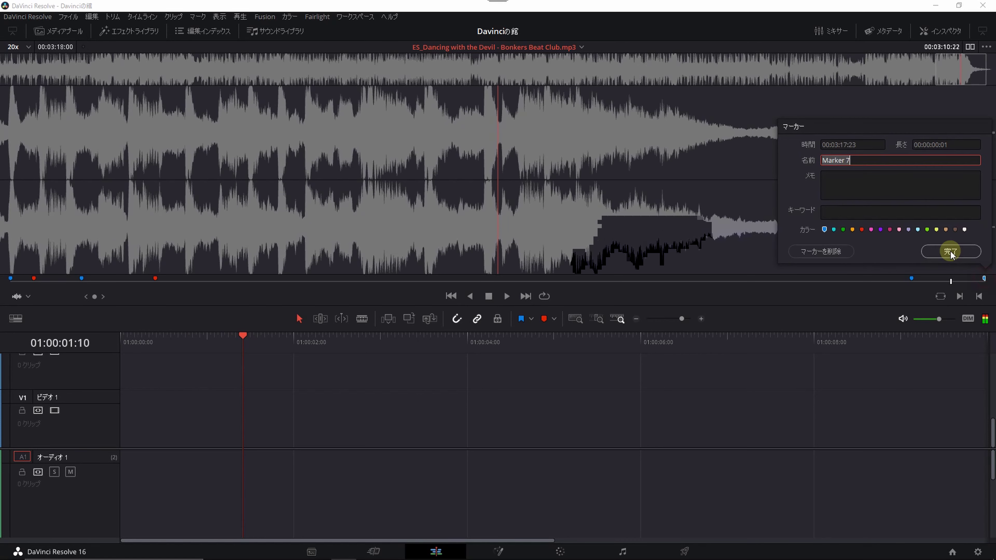
pyautogui.click(862, 230)
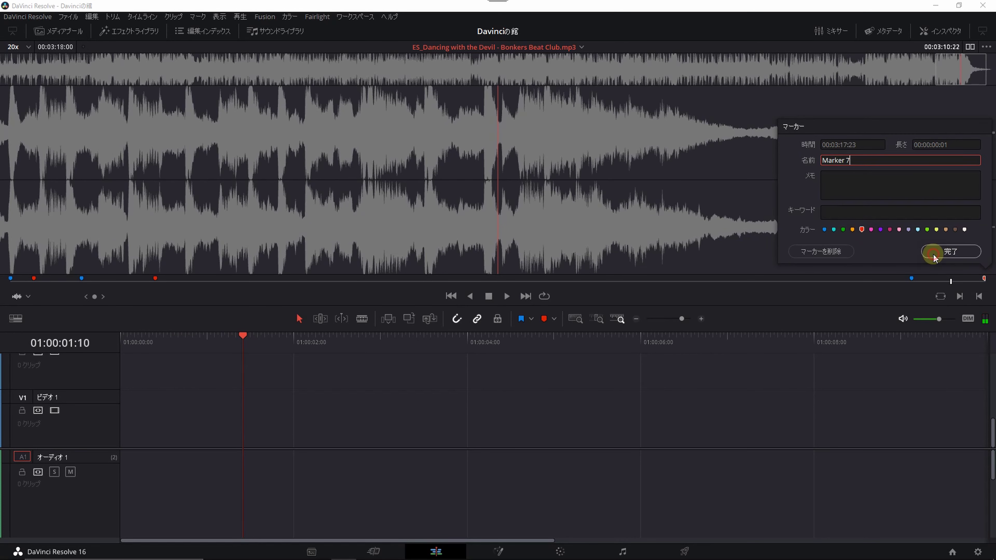
pyautogui.click(951, 251)
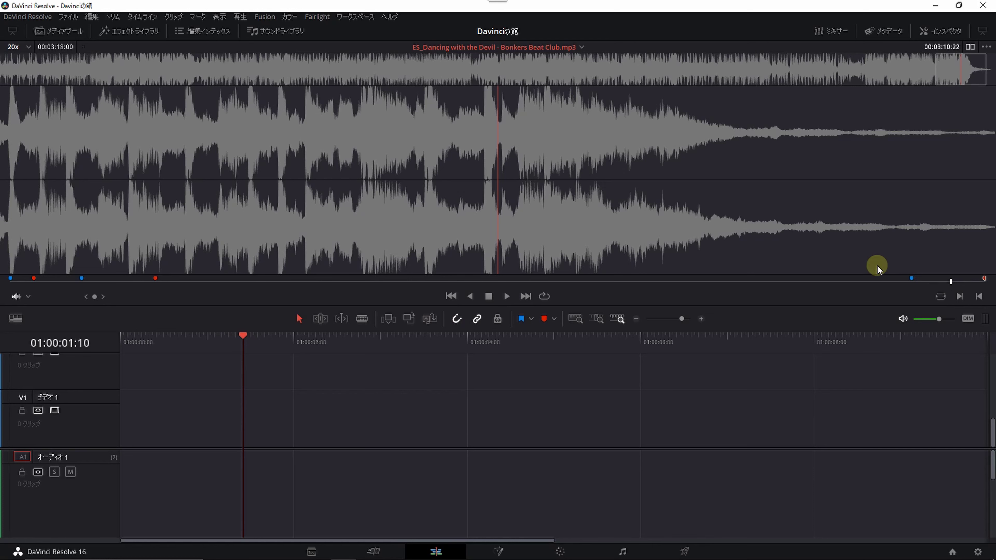
# Place the marked ES_Dancing song from its start onto Audio 1 of Timeline 1.
pyautogui.press('Home')
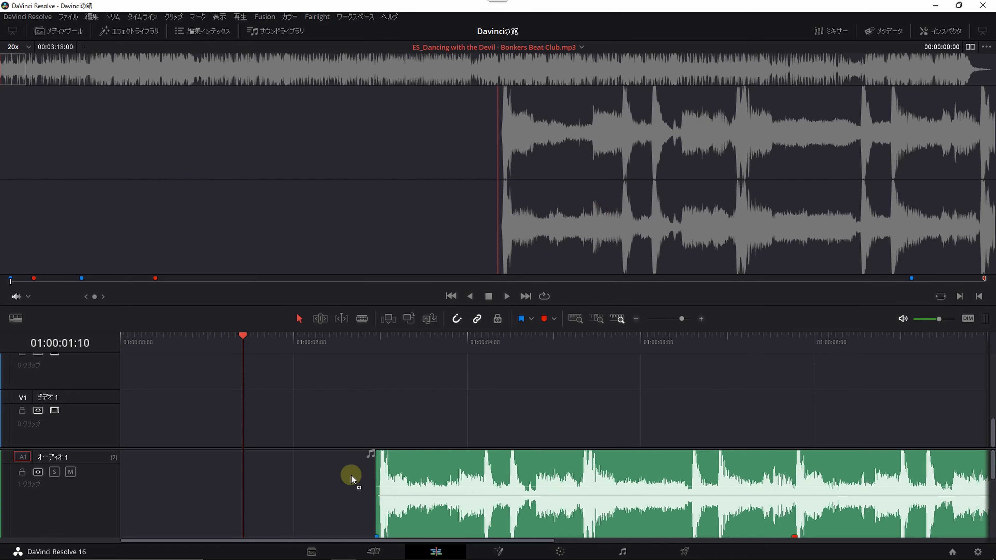
pyautogui.moveTo(600, 216); pyautogui.dragTo(138, 517)
pyautogui.scroll(-1, 139, 518)
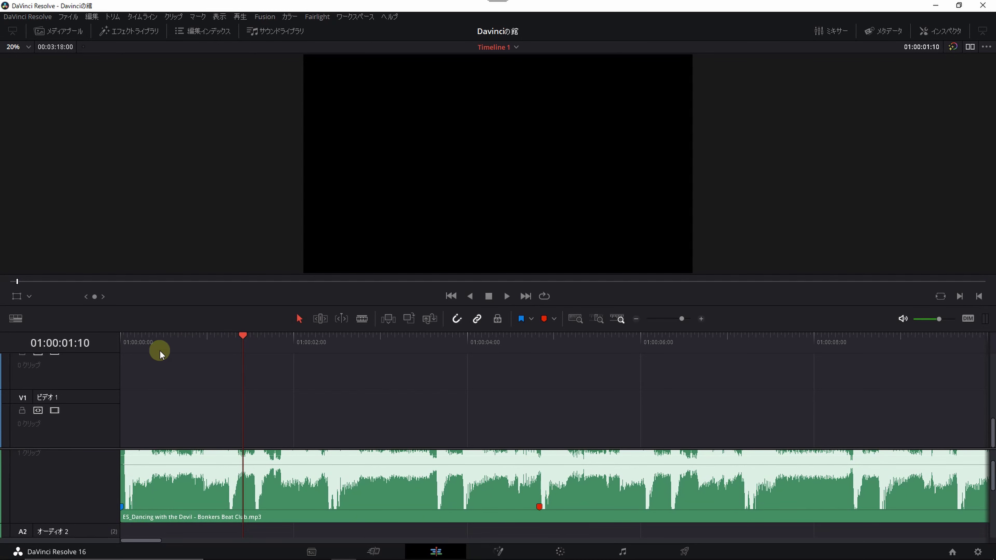
# Cut the song at Marker 1, remove the passage up to Marker 4, and save.
pyautogui.moveTo(119, 343); pyautogui.dragTo(541, 347)
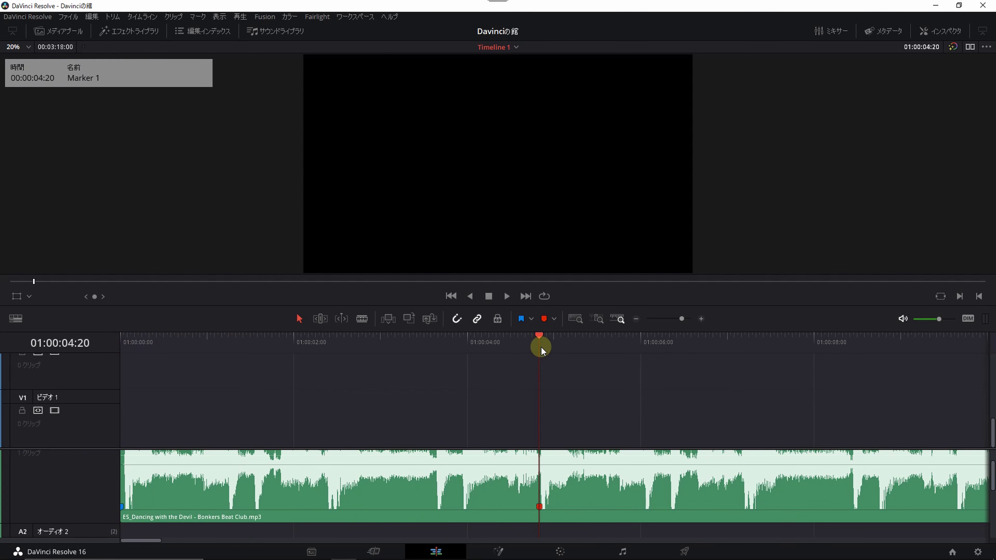
pyautogui.hotkey('ctrl', 'b')
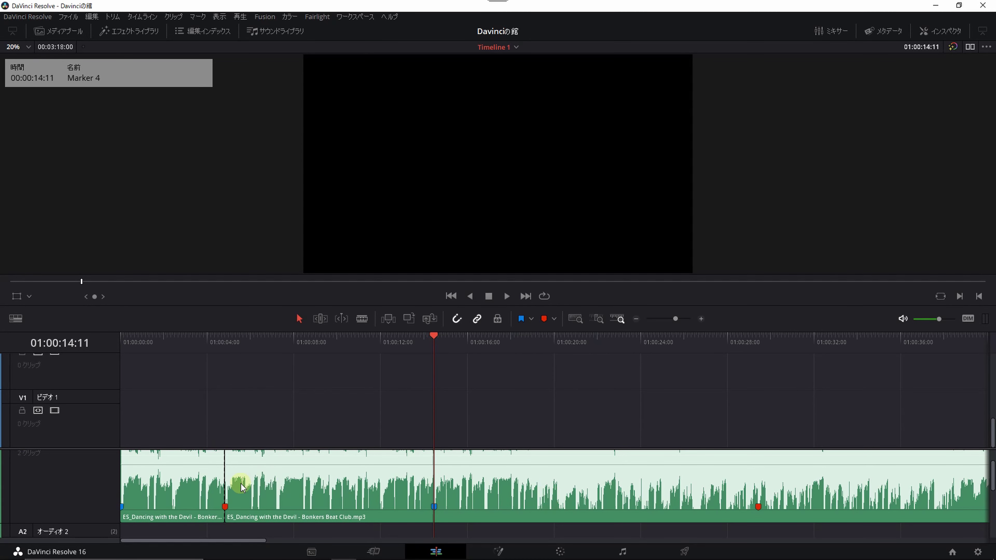
pyautogui.moveTo(223, 507); pyautogui.dragTo(428, 510)
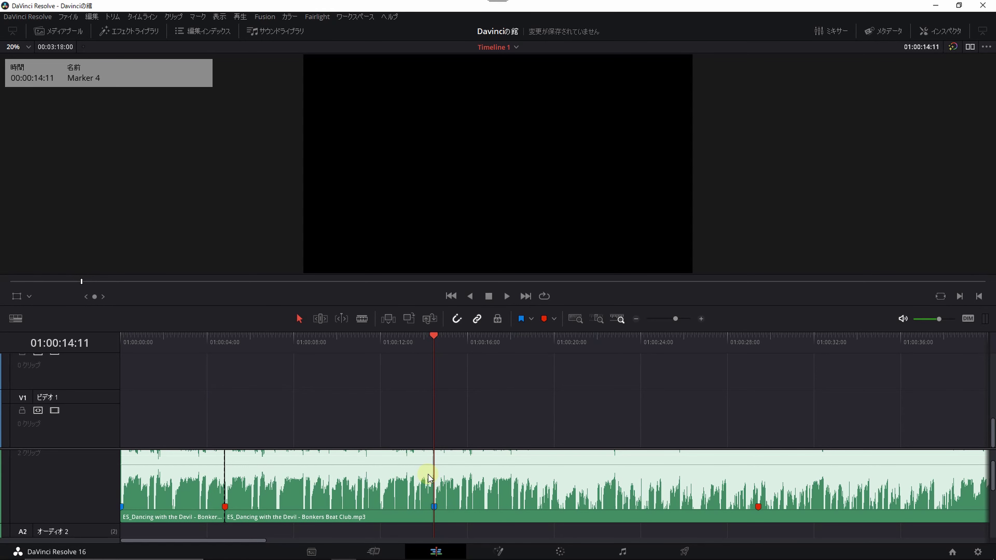
pyautogui.hotkey('ctrl', 'z')
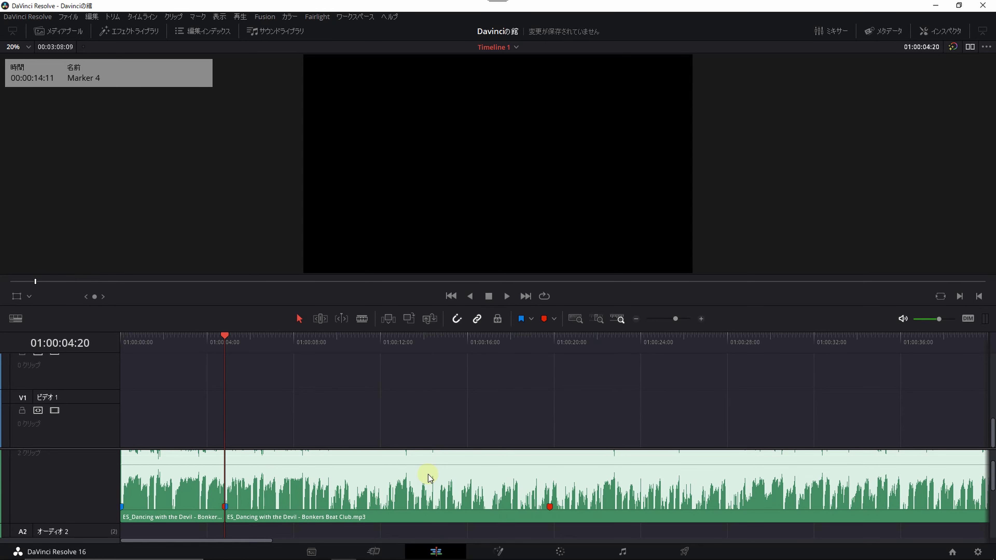
pyautogui.hotkey('ctrl', 's')
# Cut at Marker 5, remove the passage up to Marker 6, and save.
pyautogui.click(551, 345)
pyautogui.hotkey('ctrl', 'b')
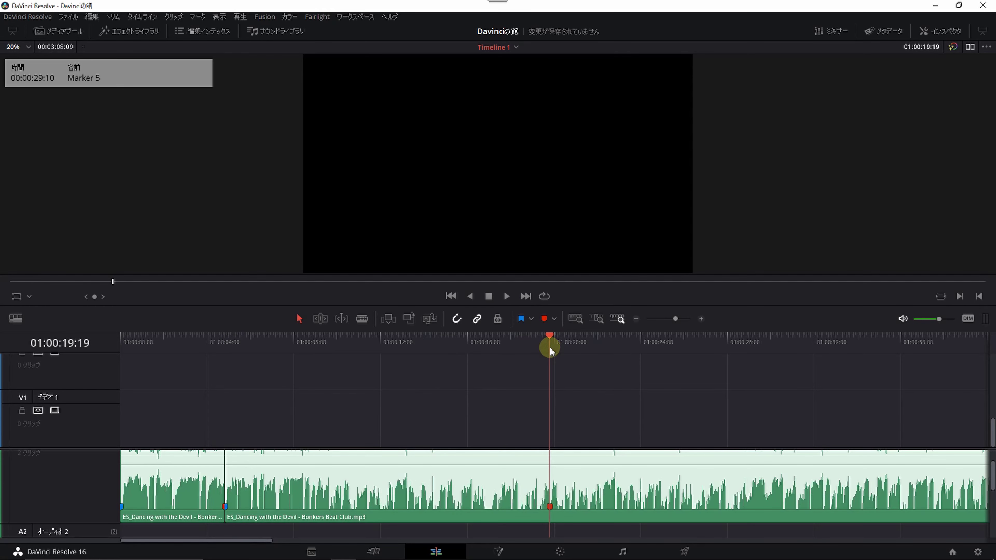
pyautogui.moveTo(251, 540); pyautogui.dragTo(832, 538)
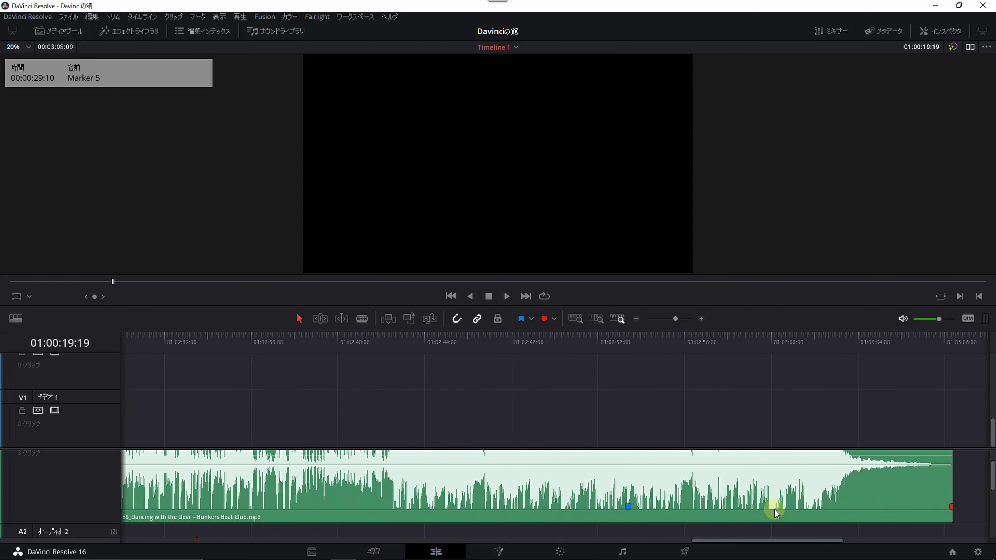
pyautogui.click(623, 346)
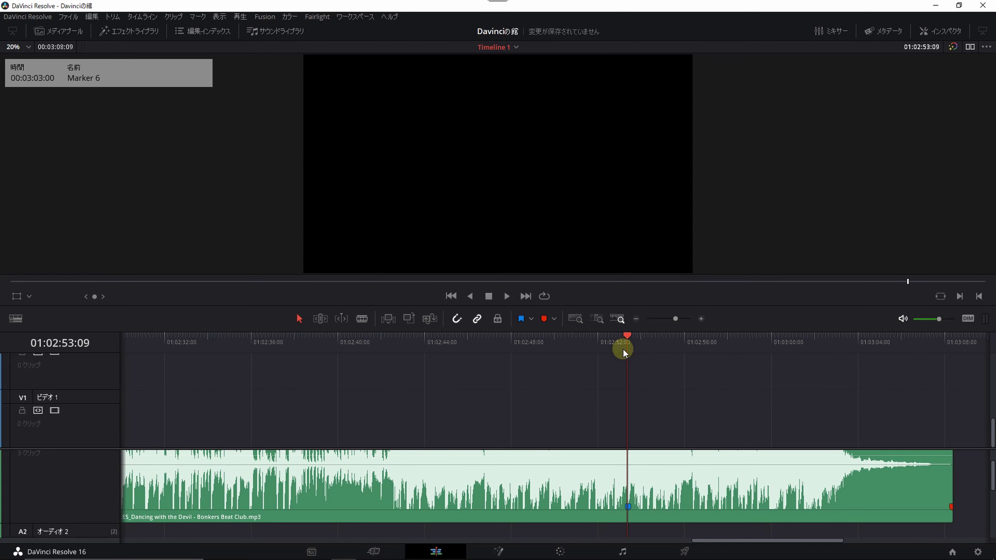
pyautogui.hotkey('ctrl', 'z')
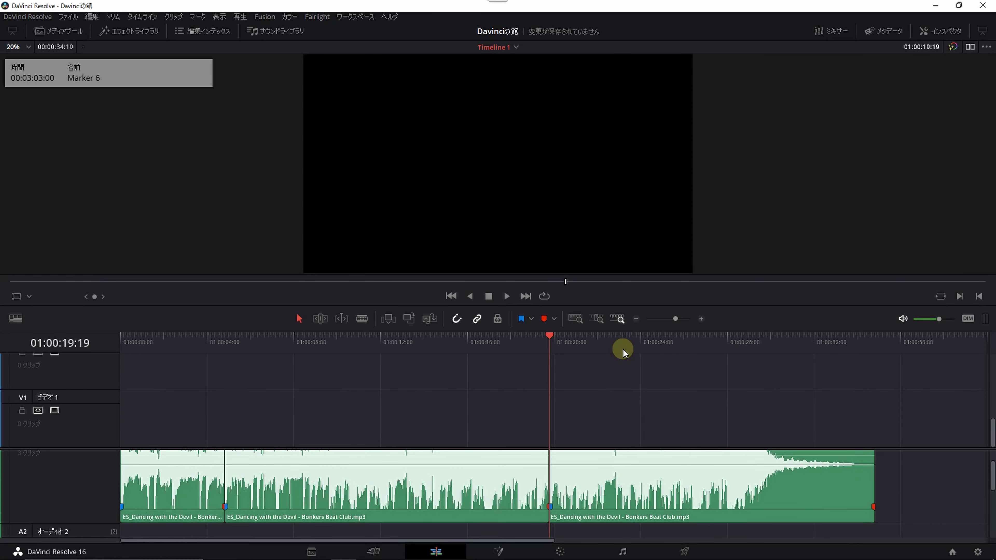
pyautogui.hotkey('ctrl', 's')
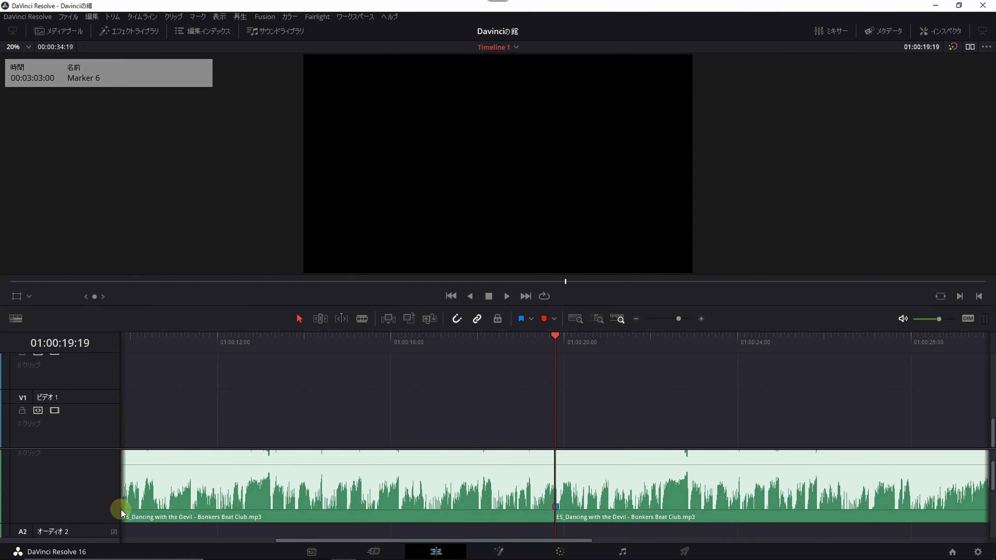
# Enlarge the timeline area so audio track 1 is taller.
pyautogui.scroll(1, 122, 508)
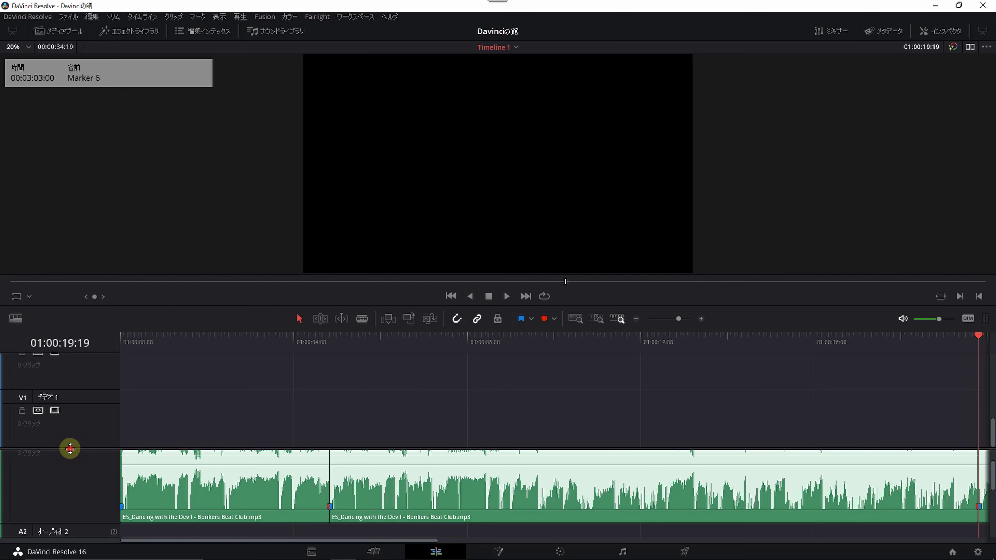
pyautogui.moveTo(70, 449); pyautogui.dragTo(80, 383)
pyautogui.moveTo(95, 314); pyautogui.dragTo(95, 175)
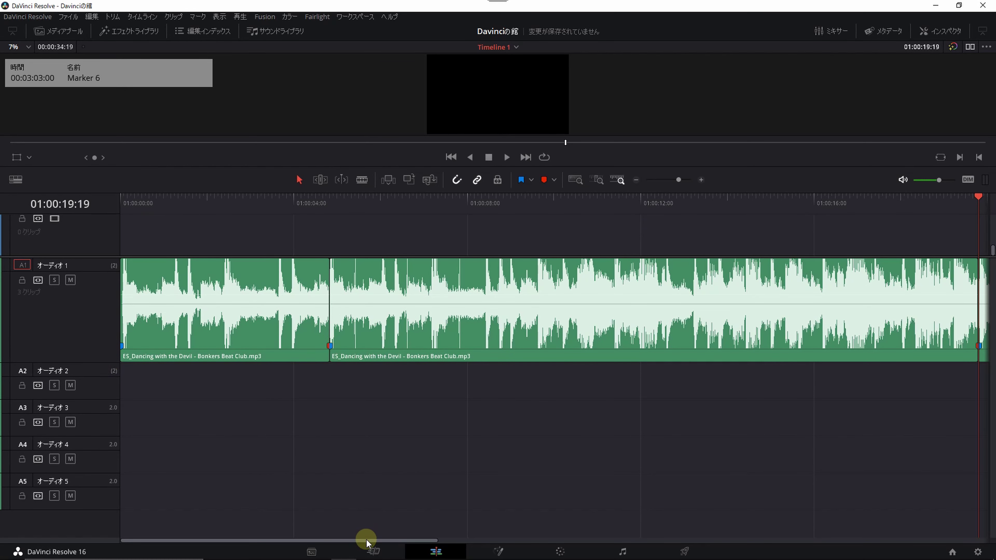
# Scroll back to the song's start and park the playhead on Marker 4 at 01:00:04:20.
pyautogui.moveTo(367, 544); pyautogui.dragTo(556, 543)
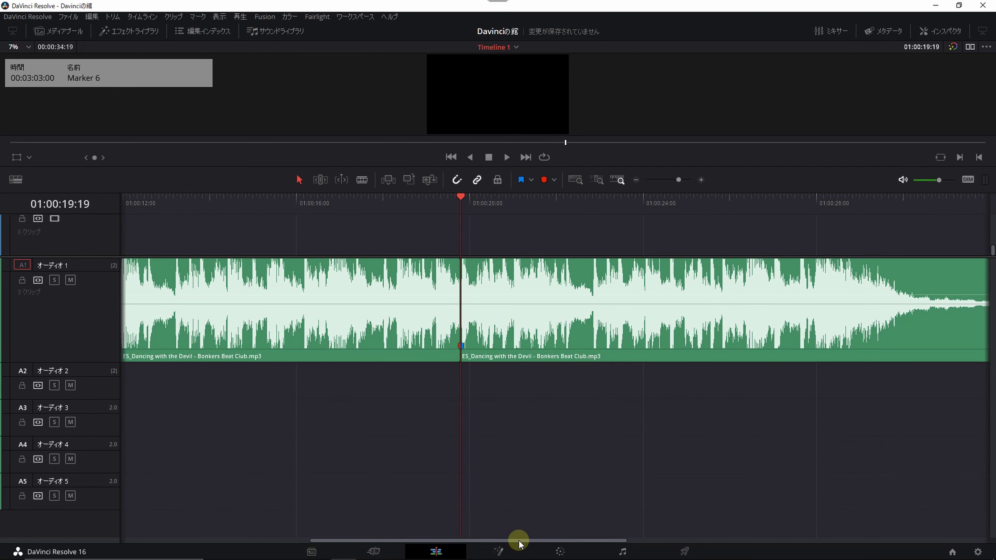
pyautogui.moveTo(520, 544); pyautogui.dragTo(301, 534)
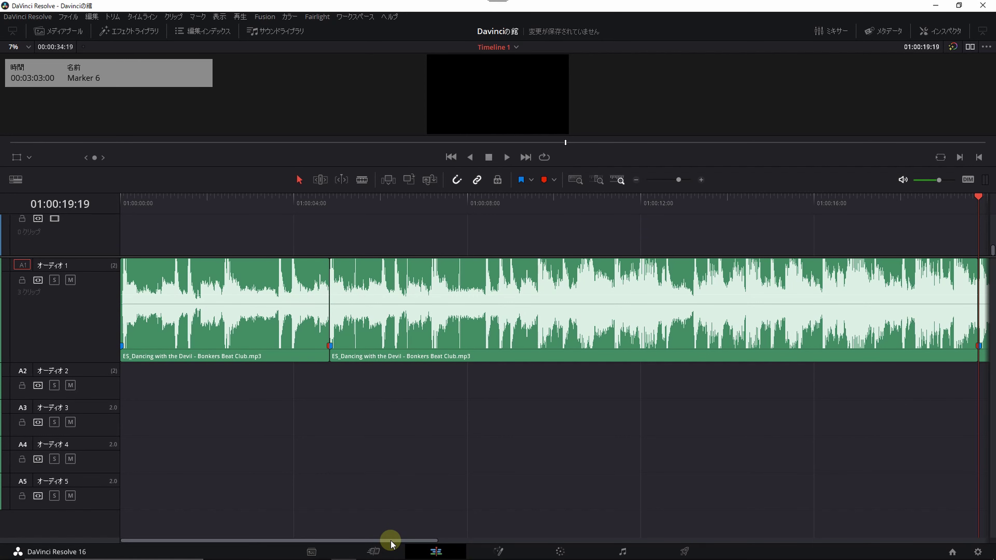
pyautogui.moveTo(391, 540)
pyautogui.mouseDown()
pyautogui.moveTo(597, 542)
pyautogui.moveTo(341, 542)
pyautogui.mouseUp()
pyautogui.moveTo(340, 541); pyautogui.dragTo(706, 544)
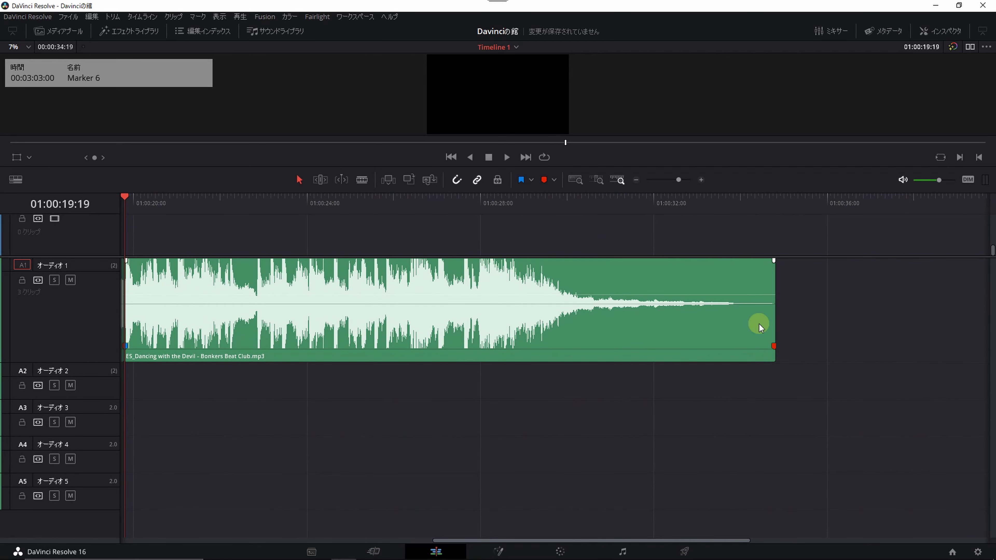
pyautogui.click(774, 209)
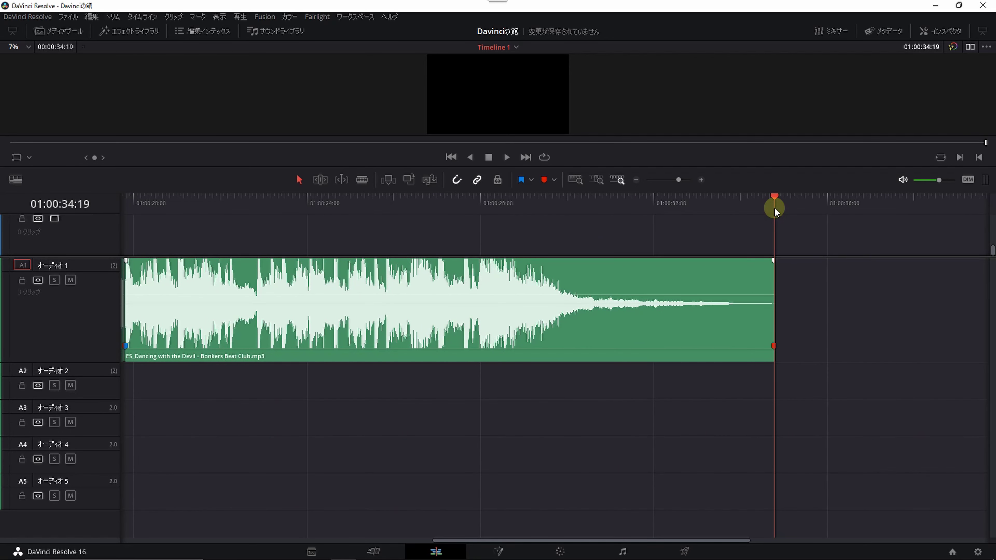
pyautogui.moveTo(694, 541)
pyautogui.mouseDown()
pyautogui.moveTo(700, 519)
pyautogui.moveTo(311, 494)
pyautogui.mouseUp()
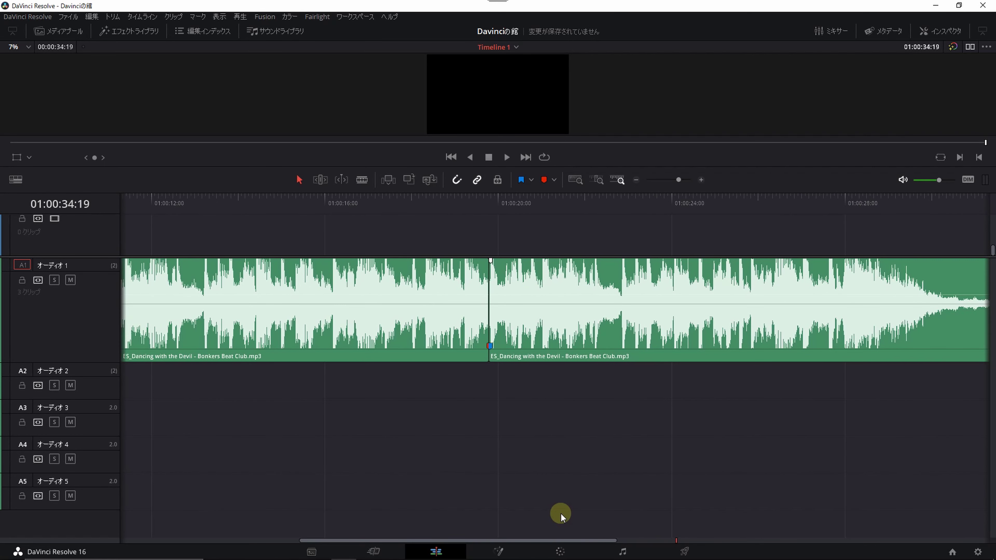
pyautogui.click(327, 206)
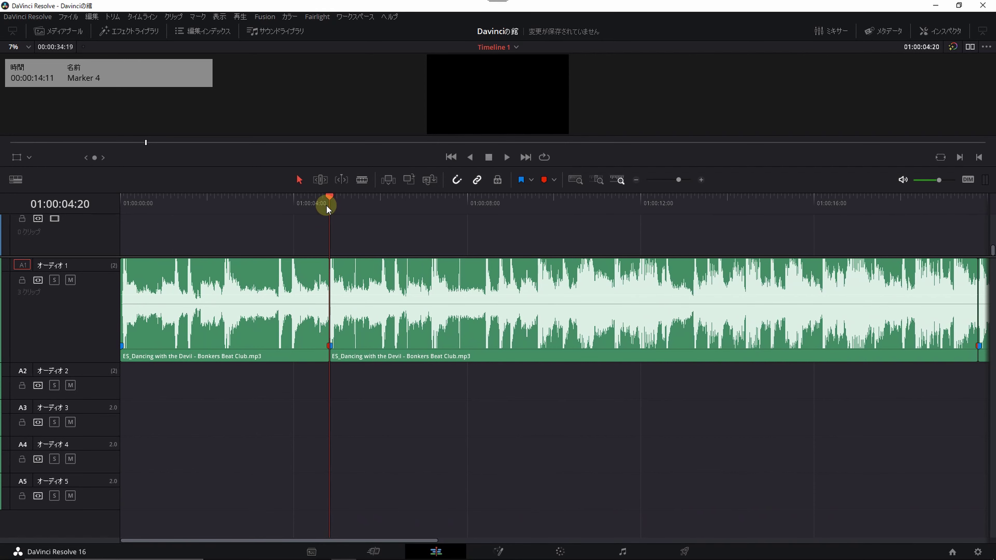
# Replay the cut near 01:00:04 a few times, then scroll along to the cut near 01:00:19.
pyautogui.scroll(5, 326, 205)
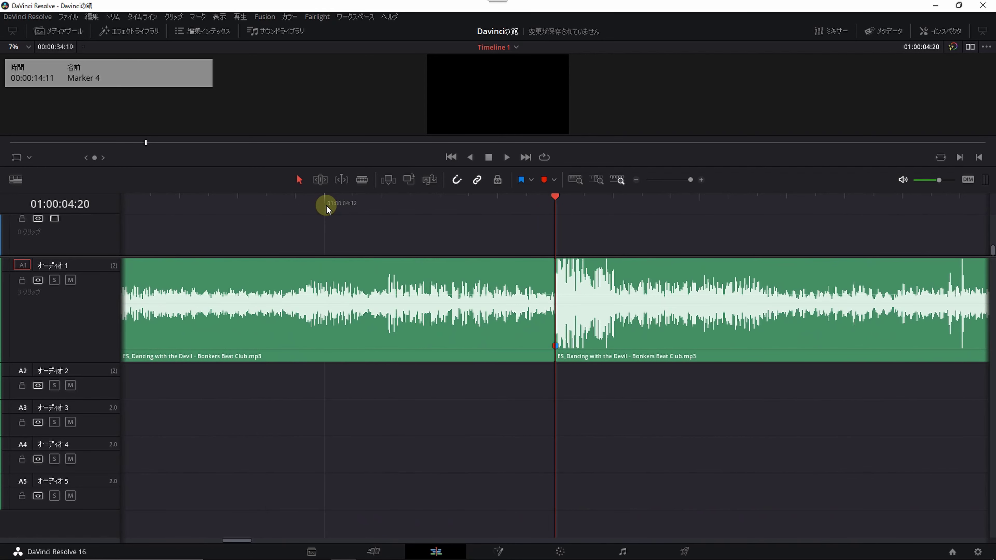
pyautogui.scroll(-3, 326, 205)
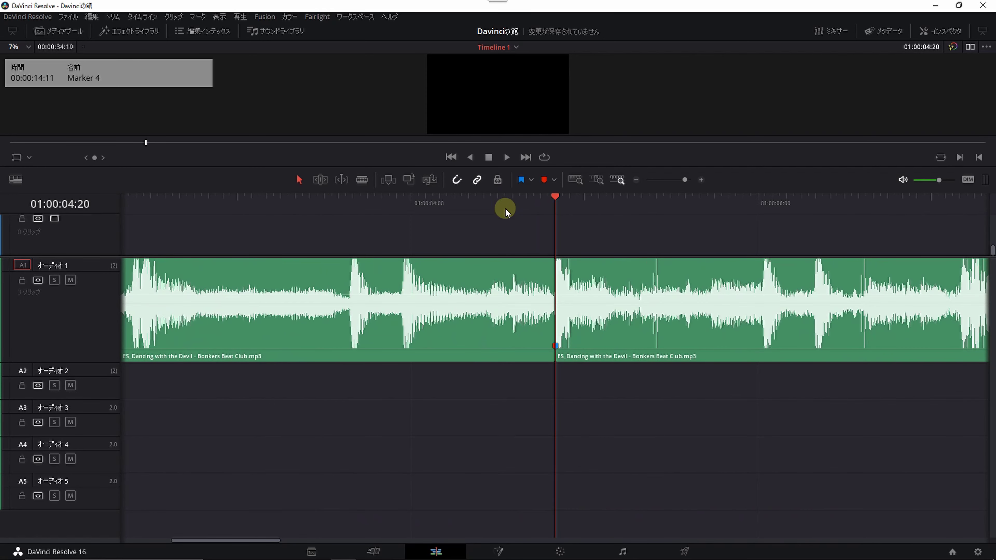
pyautogui.click(479, 201)
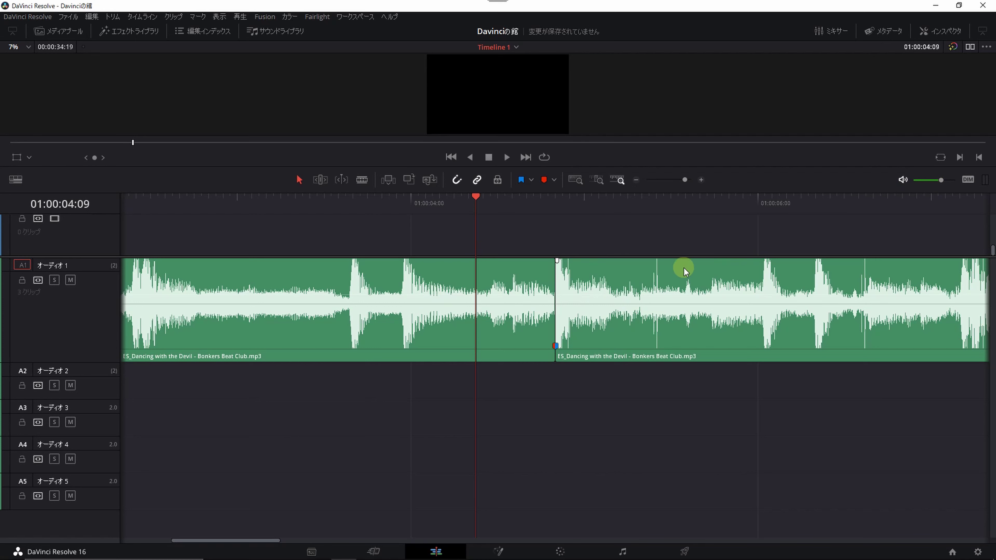
pyautogui.press('space')
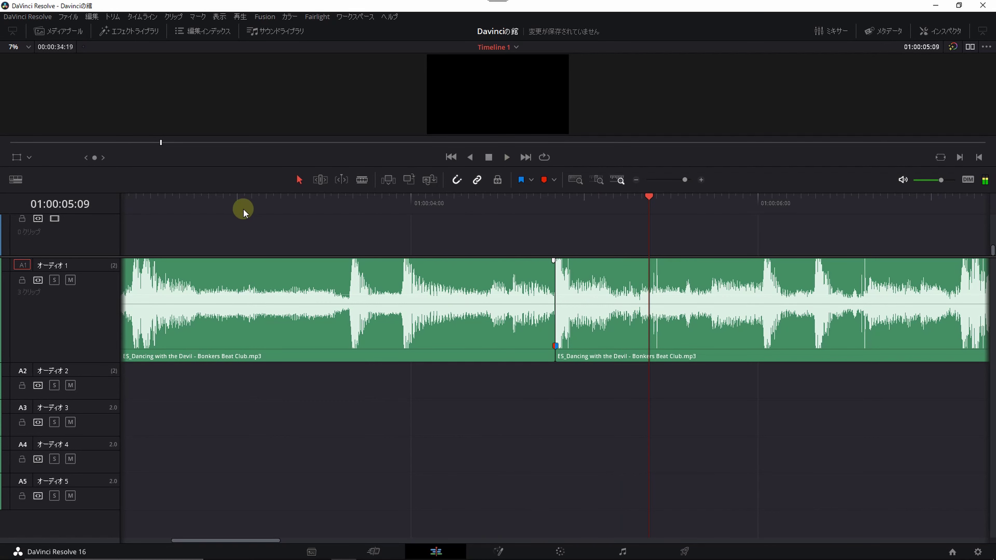
pyautogui.click(232, 205)
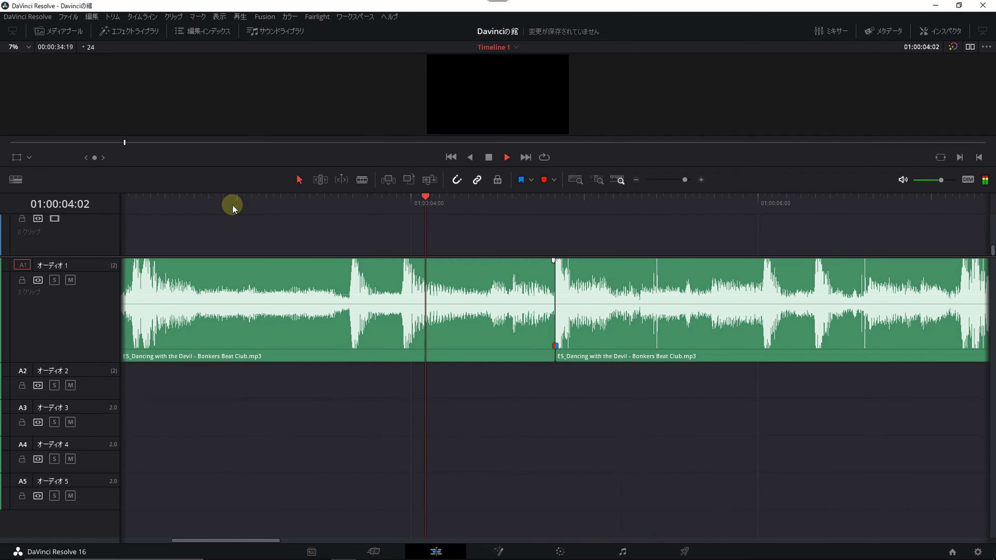
pyautogui.press('space')
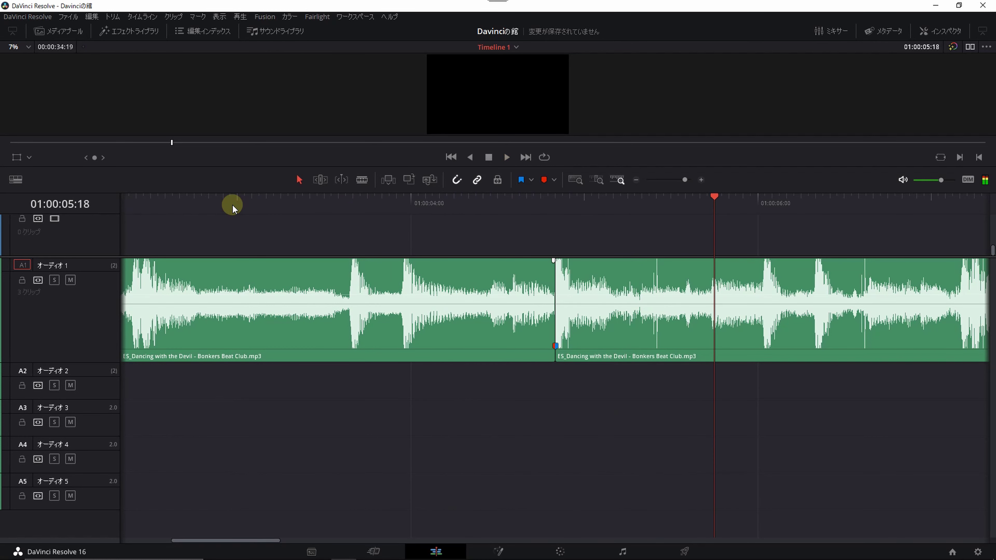
pyautogui.click(173, 197)
pyautogui.press('space')
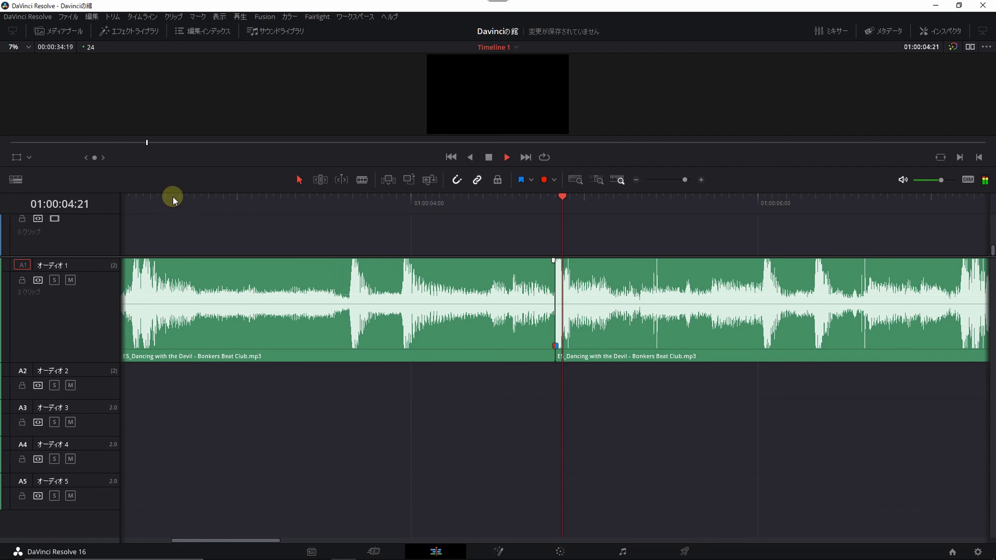
pyautogui.press('space')
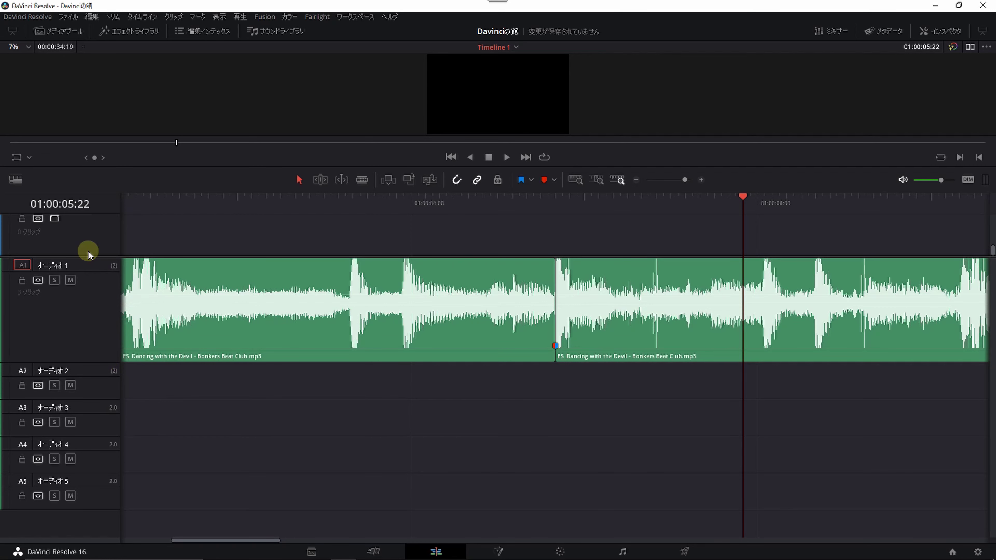
pyautogui.scroll(2, 82, 261)
pyautogui.moveTo(262, 541)
pyautogui.mouseDown()
pyautogui.moveTo(533, 555)
pyautogui.moveTo(585, 546)
pyautogui.mouseUp()
# Listen to the cut near 01:00:19, select that edit point and save.
pyautogui.click(267, 204)
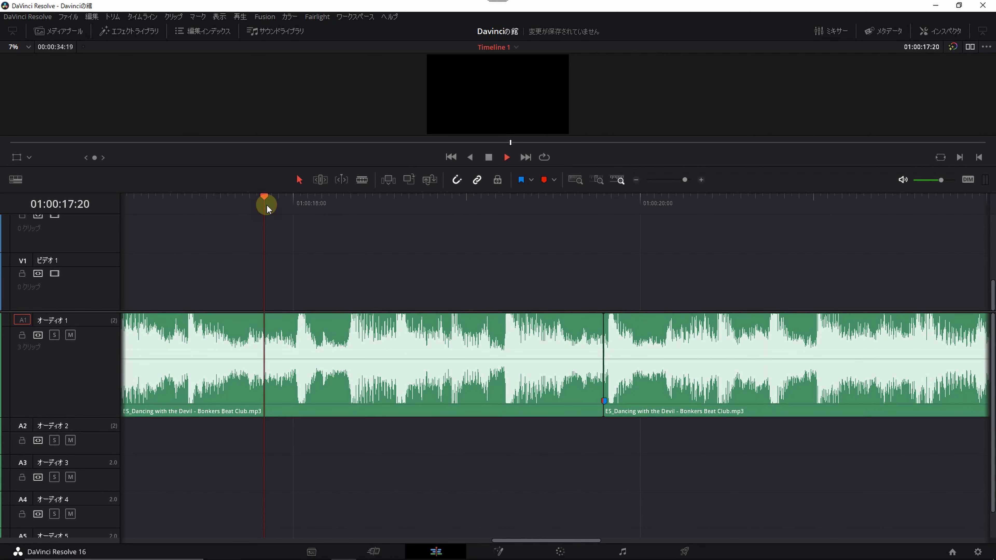
pyautogui.press('space')
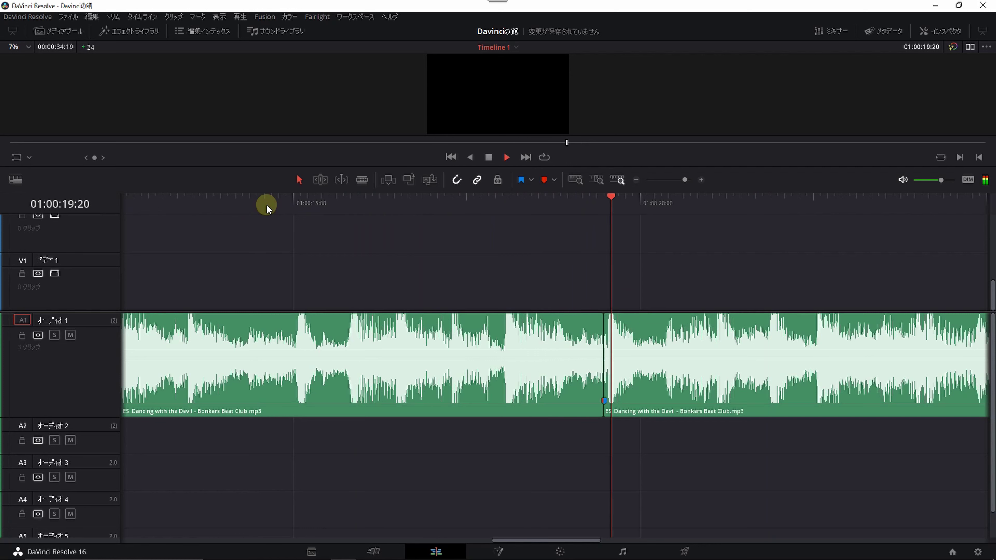
pyautogui.press('space')
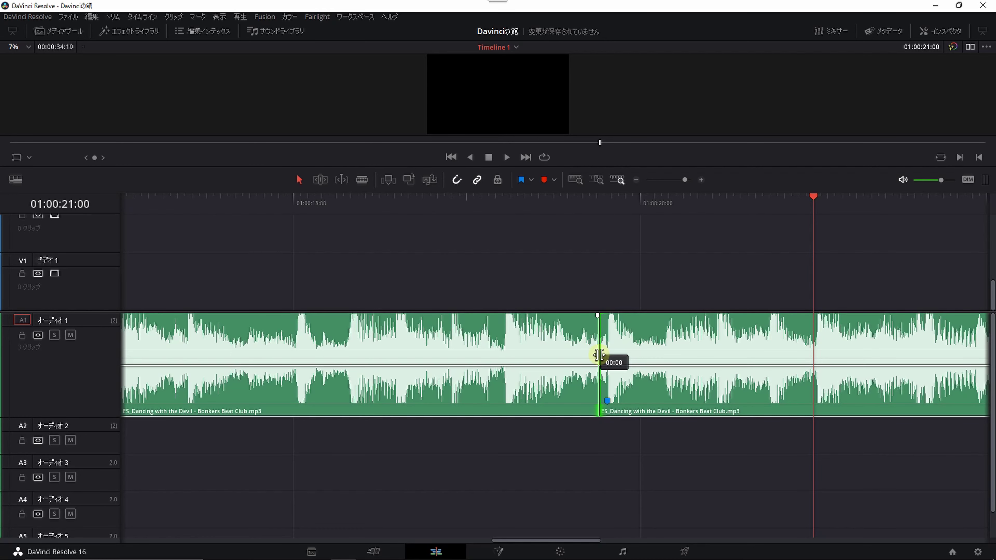
pyautogui.click(603, 355)
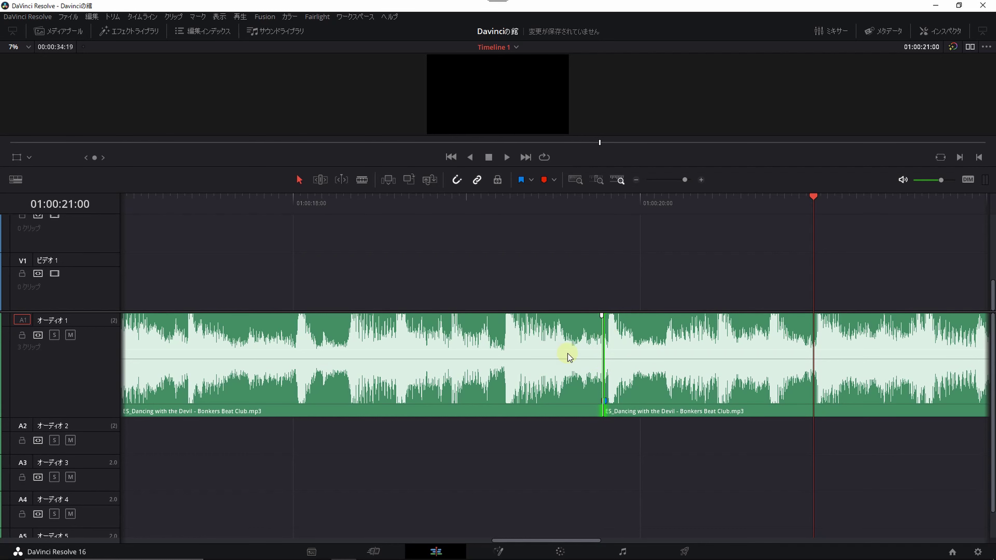
pyautogui.hotkey('ctrl', 's')
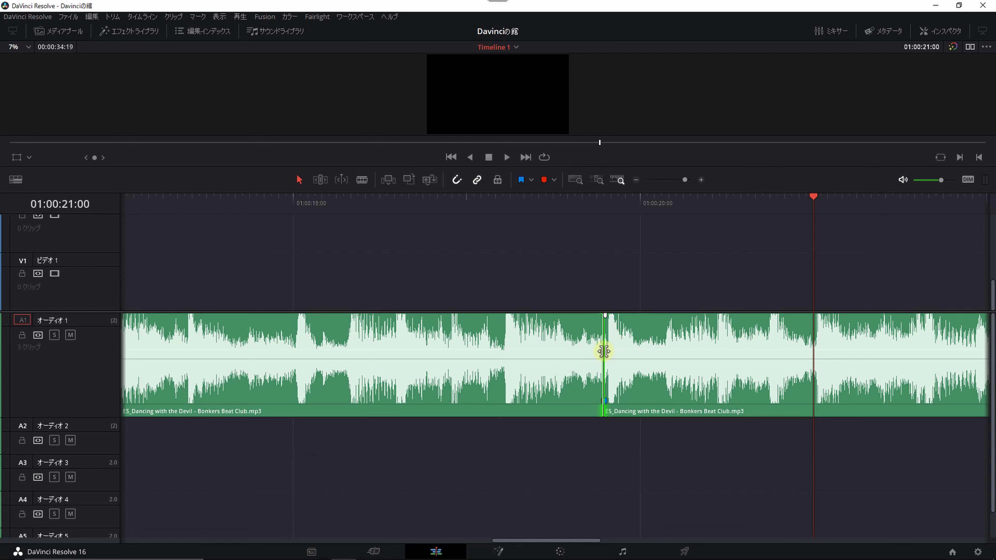
# Roll the cut slightly earlier then later, settling just before 01:00:20, and save.
pyautogui.click(604, 352)
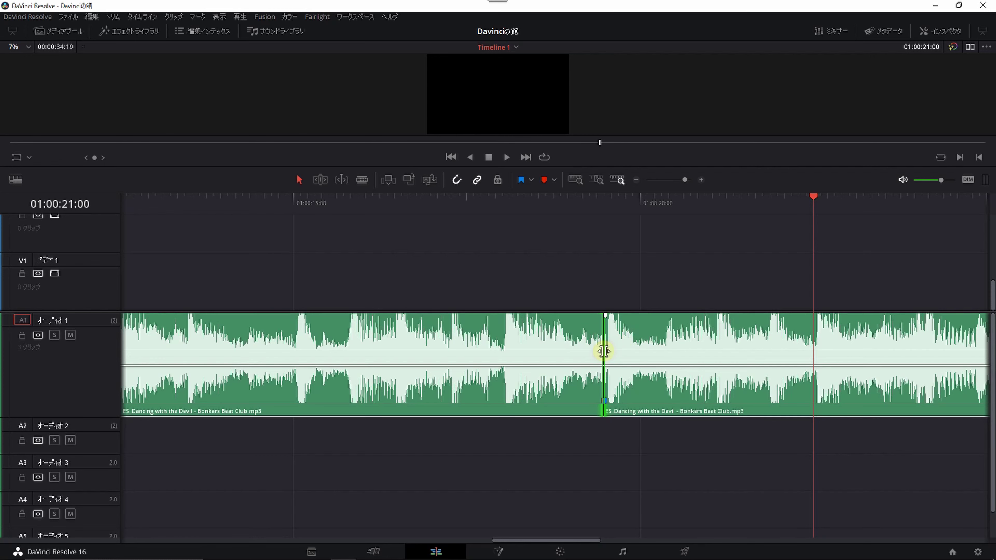
pyautogui.moveTo(604, 351); pyautogui.dragTo(603, 352)
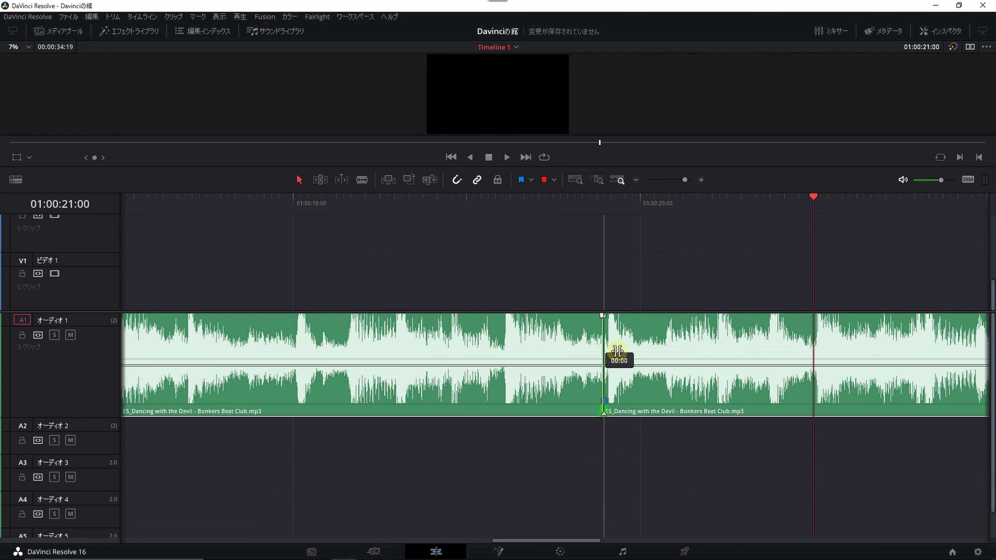
pyautogui.moveTo(603, 353); pyautogui.dragTo(607, 353)
pyautogui.hotkey('ctrl', 's')
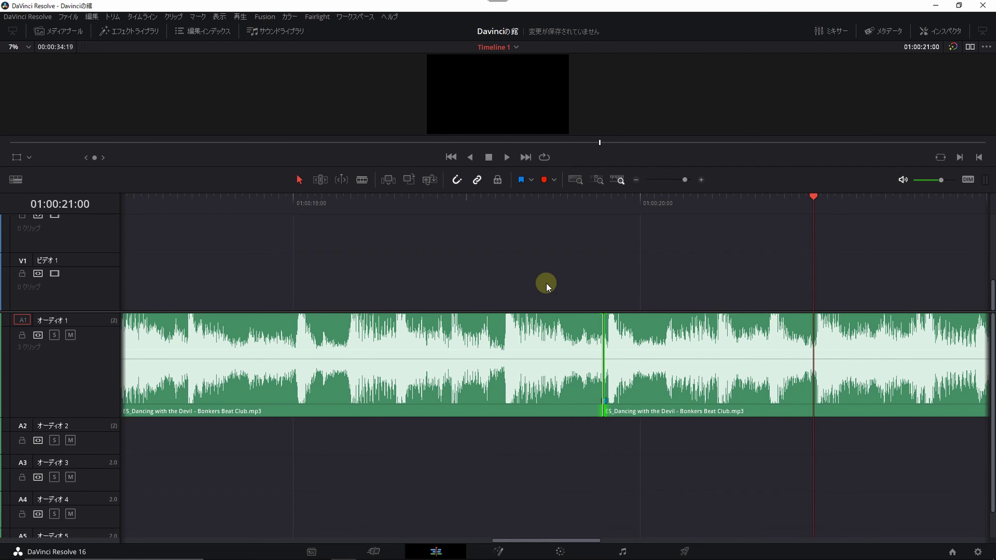
pyautogui.hotkey('ctrl', 's')
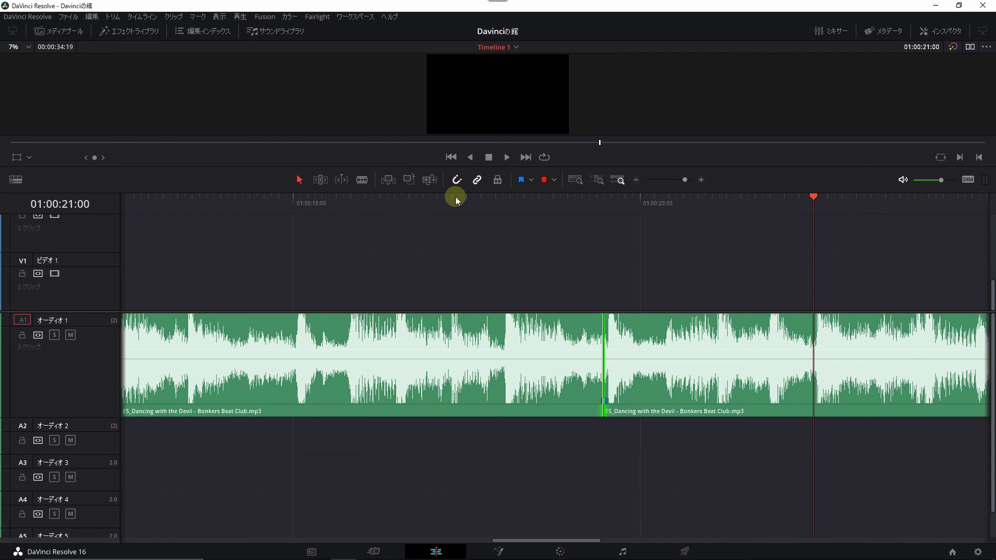
# Turn snapping off, nudge the cut between the clips, select the second clip and save.
pyautogui.click(454, 183)
pyautogui.moveTo(603, 356); pyautogui.dragTo(606, 352)
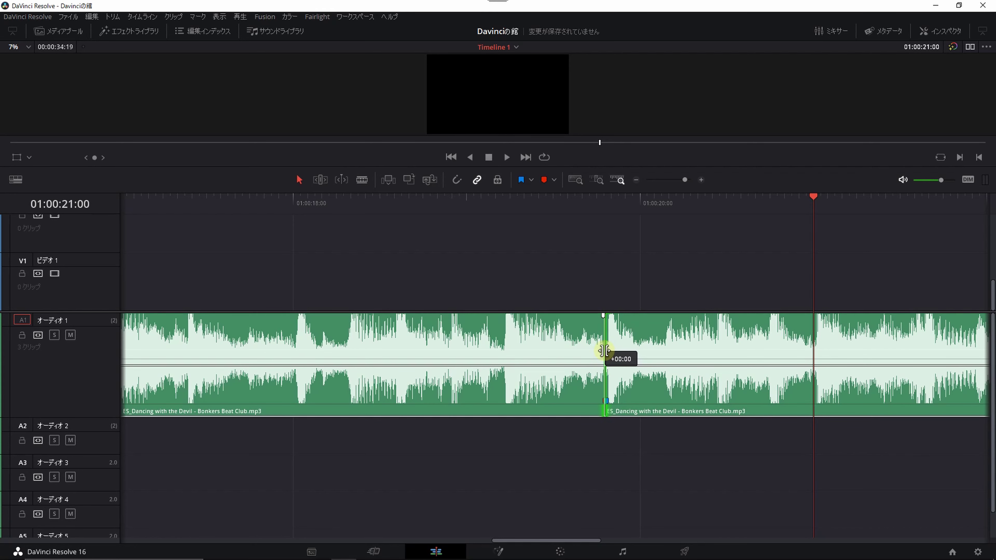
pyautogui.moveTo(606, 351); pyautogui.dragTo(605, 349)
pyautogui.scroll(3, 619, 301)
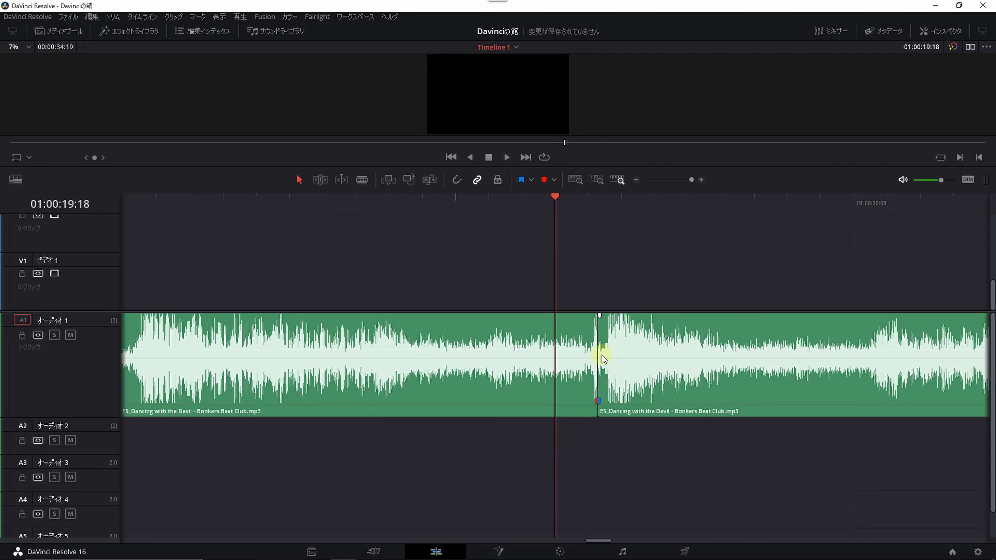
pyautogui.click(638, 359)
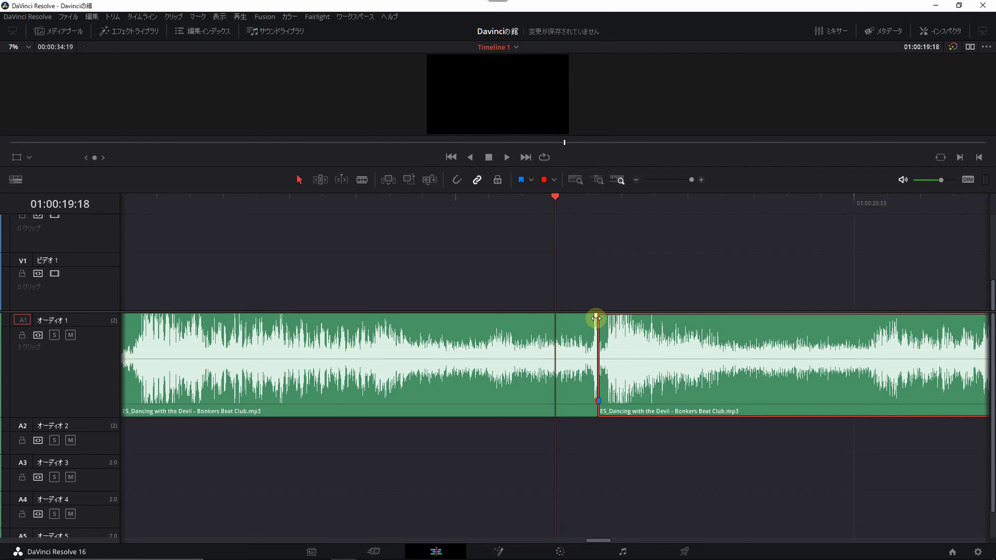
pyautogui.hotkey('ctrl', 's')
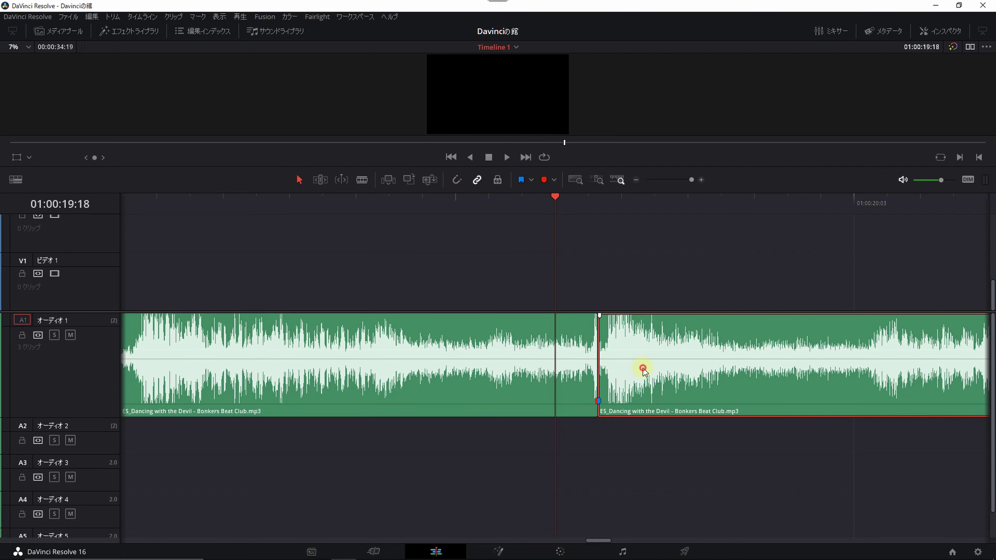
# Trim the second clip's start edge and close the gap so it butts against the first.
pyautogui.moveTo(604, 369); pyautogui.dragTo(610, 370)
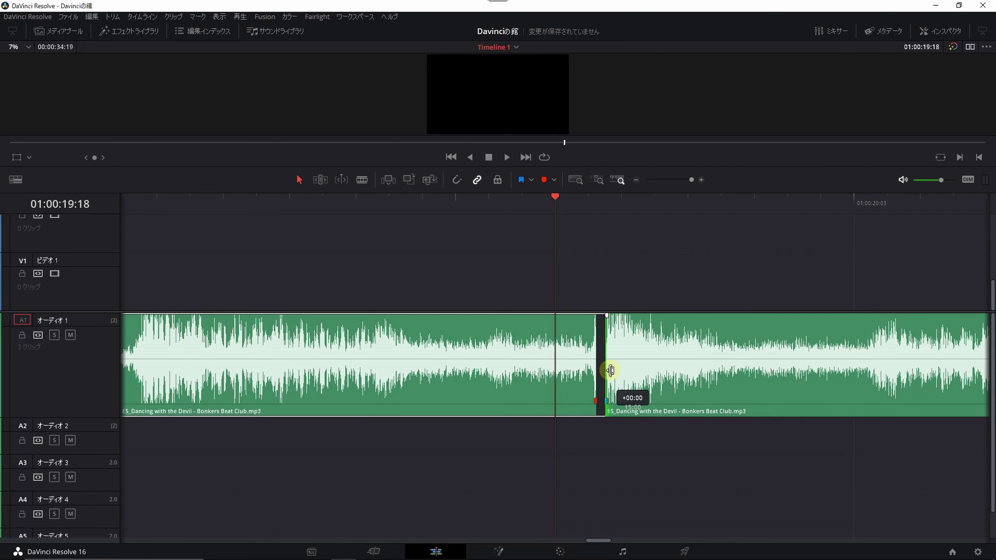
pyautogui.moveTo(611, 370); pyautogui.dragTo(611, 371)
pyautogui.click(618, 369)
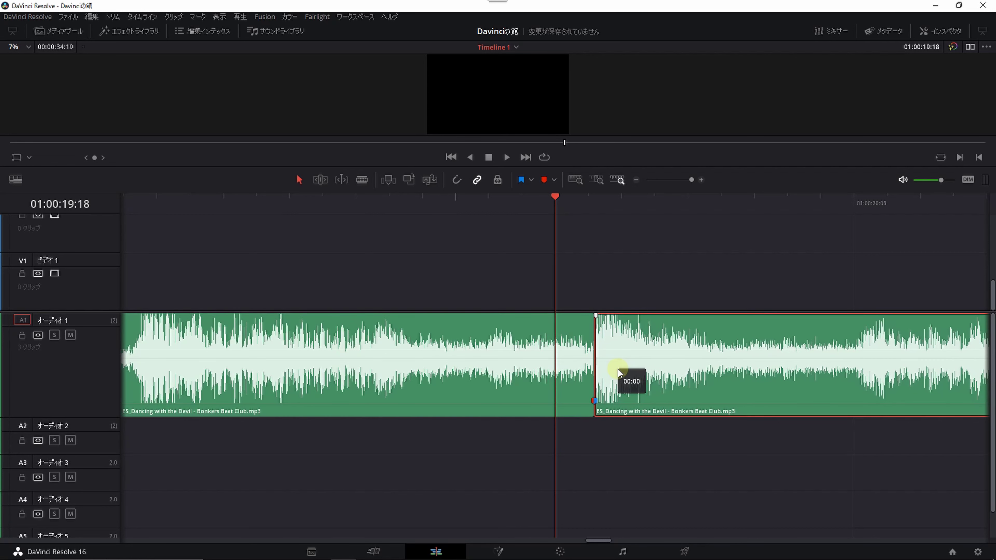
pyautogui.click(613, 442)
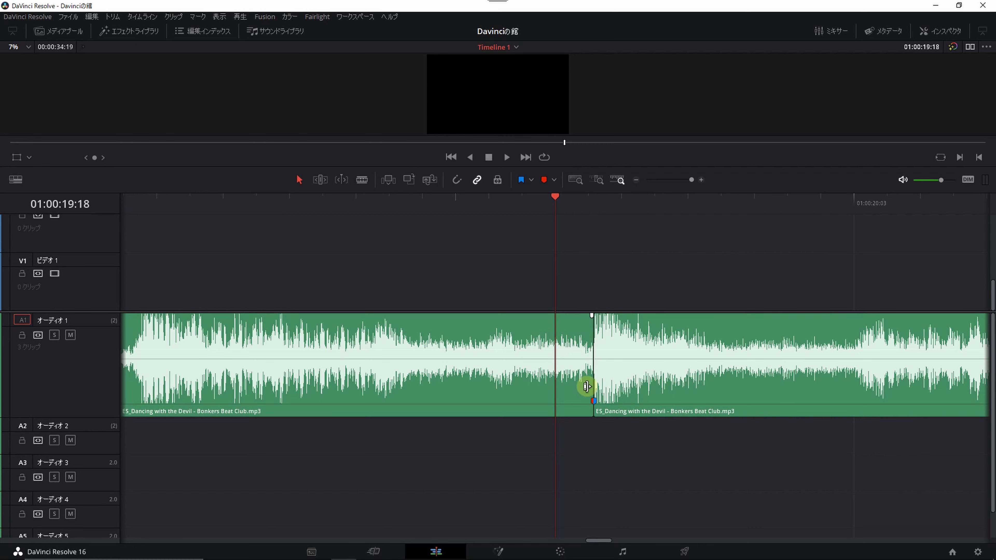
pyautogui.press('Left')
pyautogui.press('Left')
pyautogui.press('Left')
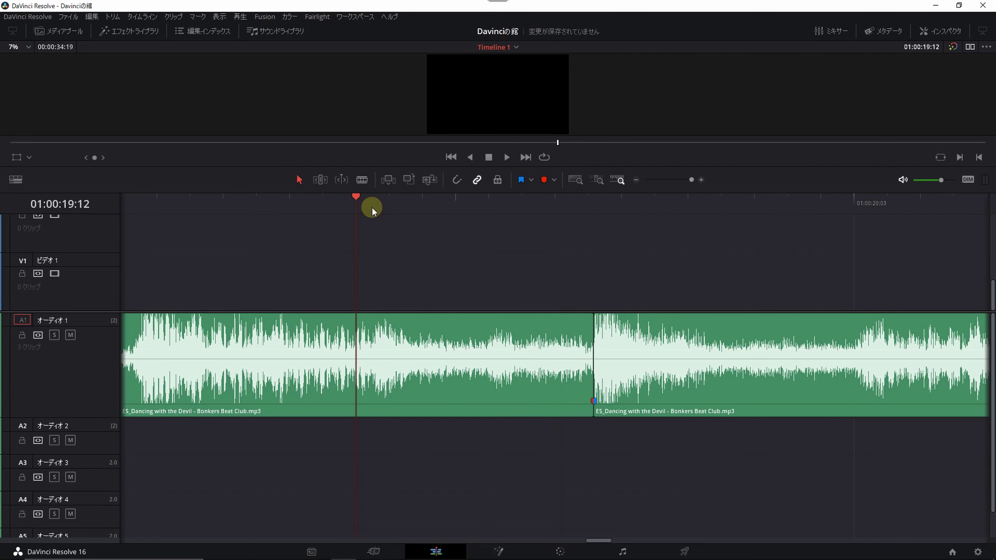
# Zoom the timeline out and play back the adjusted cut.
pyautogui.hotkey('ctrl', '-')
pyautogui.click(293, 209)
pyautogui.press('space')
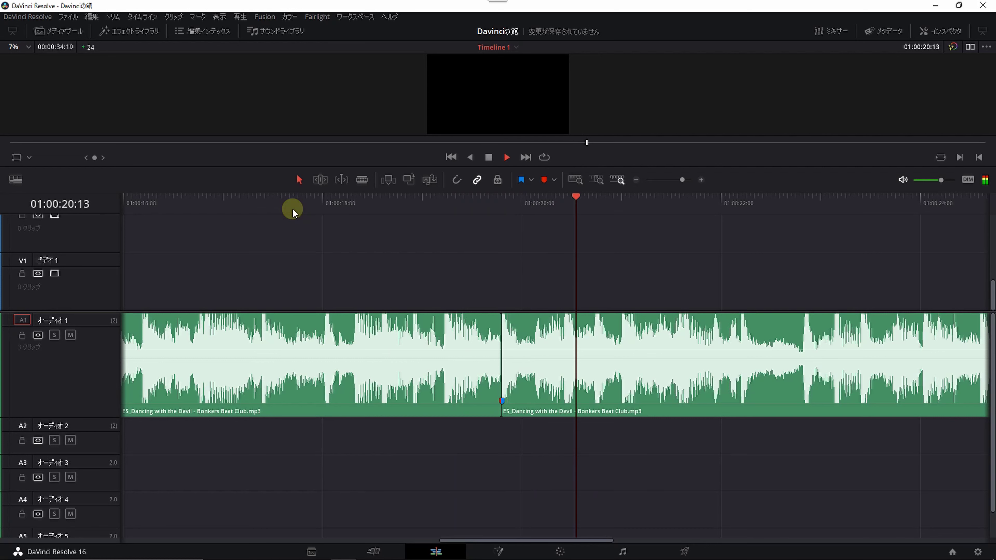
pyautogui.press('space')
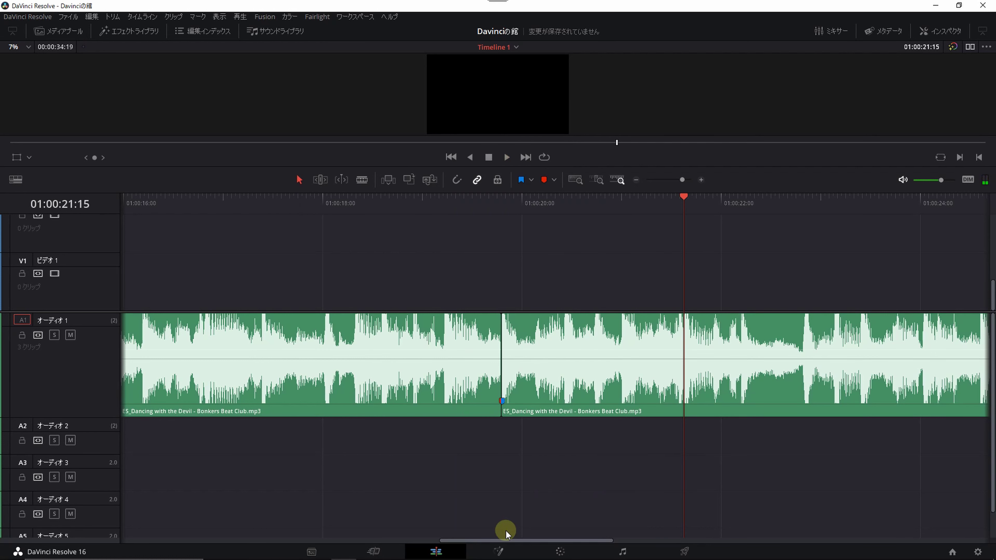
# Play the song's tail and stop the playhead at 01:00:34:19 where the music should end.
pyautogui.moveTo(497, 542); pyautogui.dragTo(689, 542)
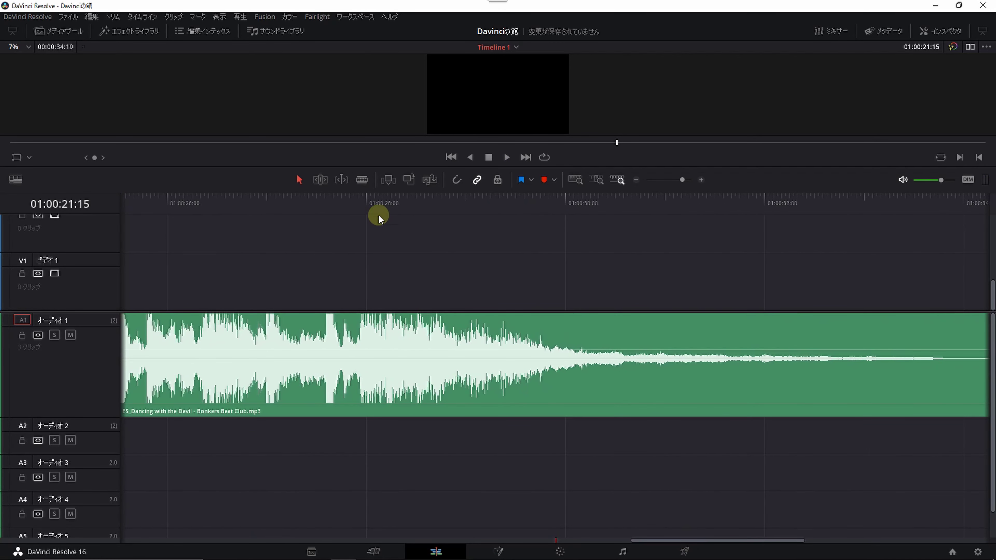
pyautogui.click(345, 206)
pyautogui.press('space')
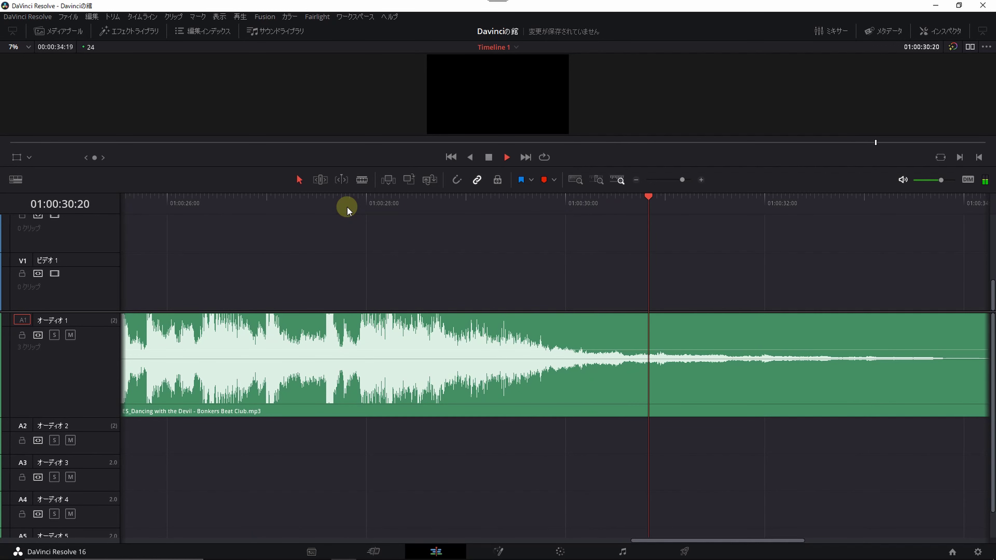
pyautogui.press('space')
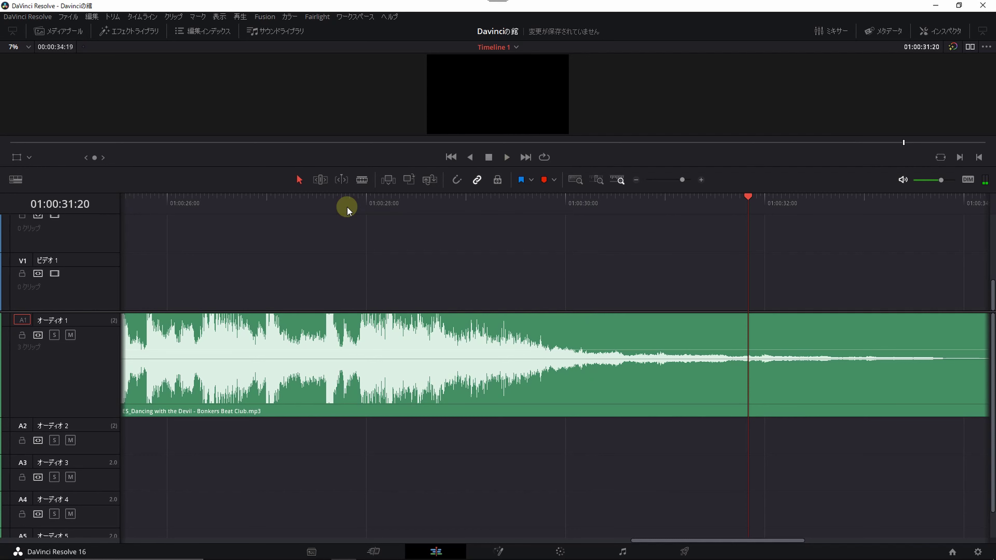
pyautogui.press('space')
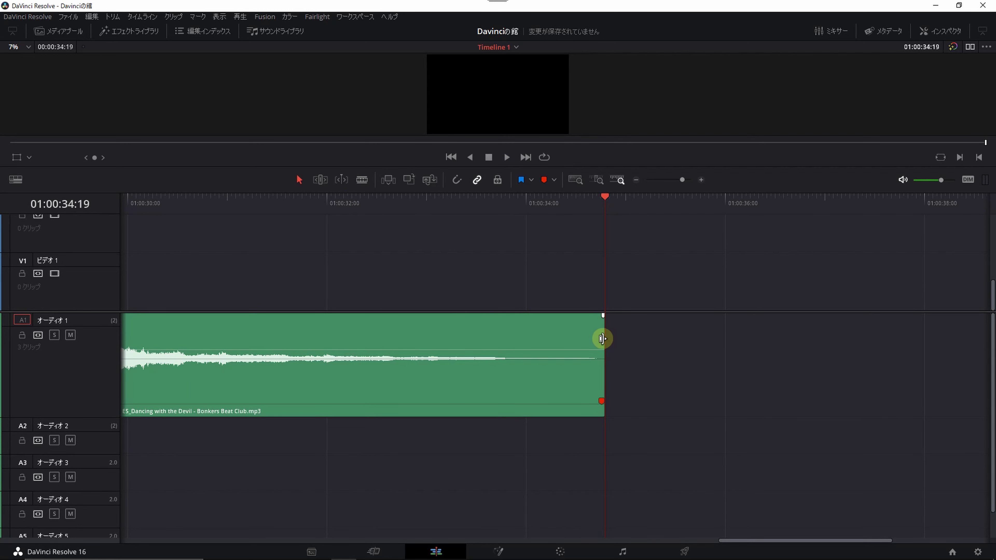
# Trim the final clip's end shorter and play from around 01:00:28 to hear it.
pyautogui.moveTo(606, 338)
pyautogui.mouseDown()
pyautogui.moveTo(492, 346)
pyautogui.moveTo(467, 318)
pyautogui.moveTo(430, 316)
pyautogui.moveTo(167, 370)
pyautogui.mouseUp()
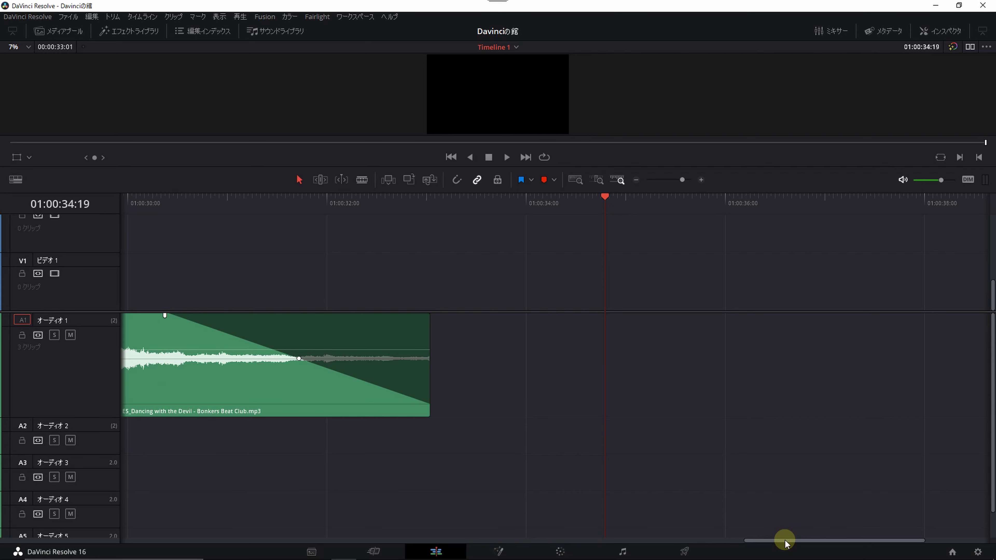
pyautogui.moveTo(785, 540); pyautogui.dragTo(665, 541)
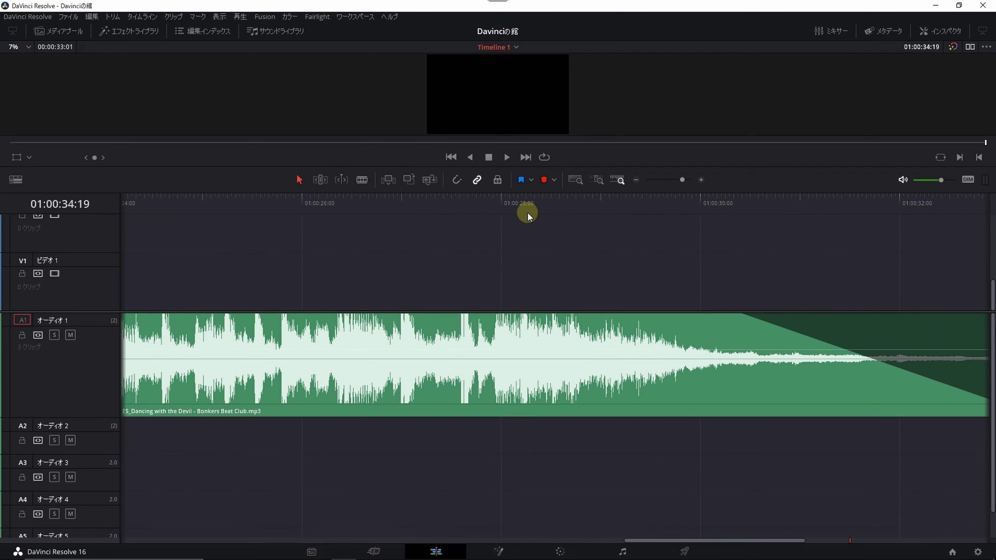
pyautogui.click(506, 207)
pyautogui.press('space')
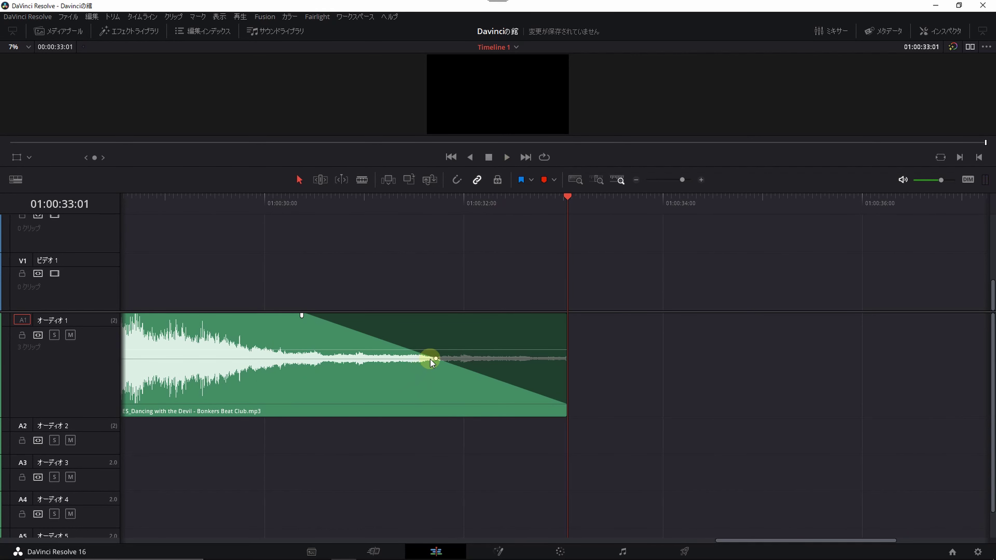
# Bend the fade-out into a curve ending at 01:00:32:11 and play it back.
pyautogui.moveTo(436, 358); pyautogui.dragTo(384, 371)
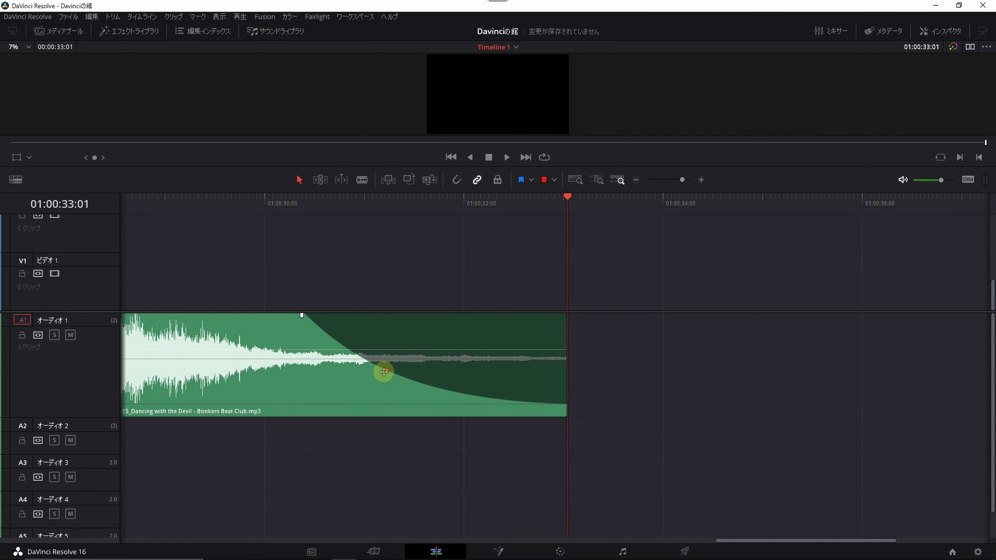
pyautogui.moveTo(727, 541); pyautogui.dragTo(603, 540)
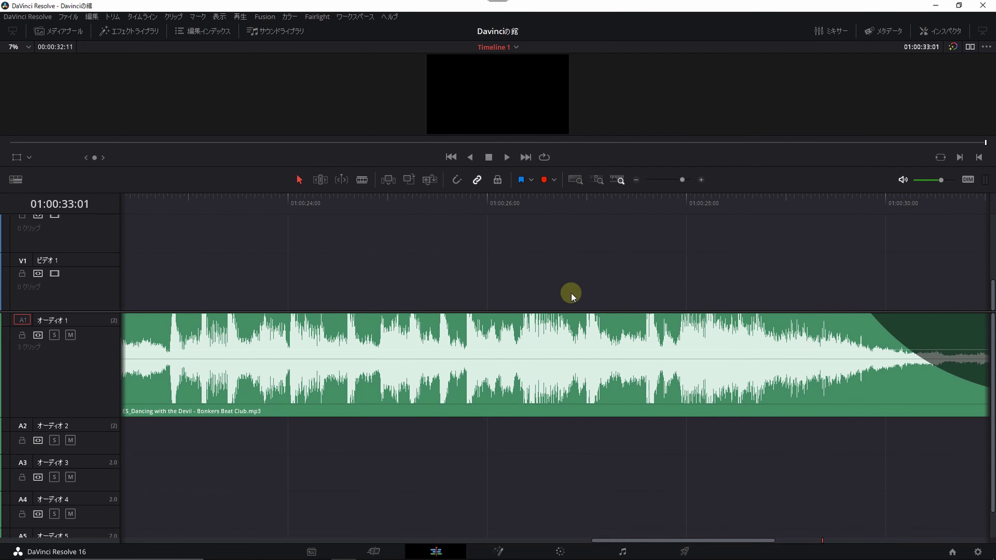
pyautogui.click(539, 205)
pyautogui.press('space')
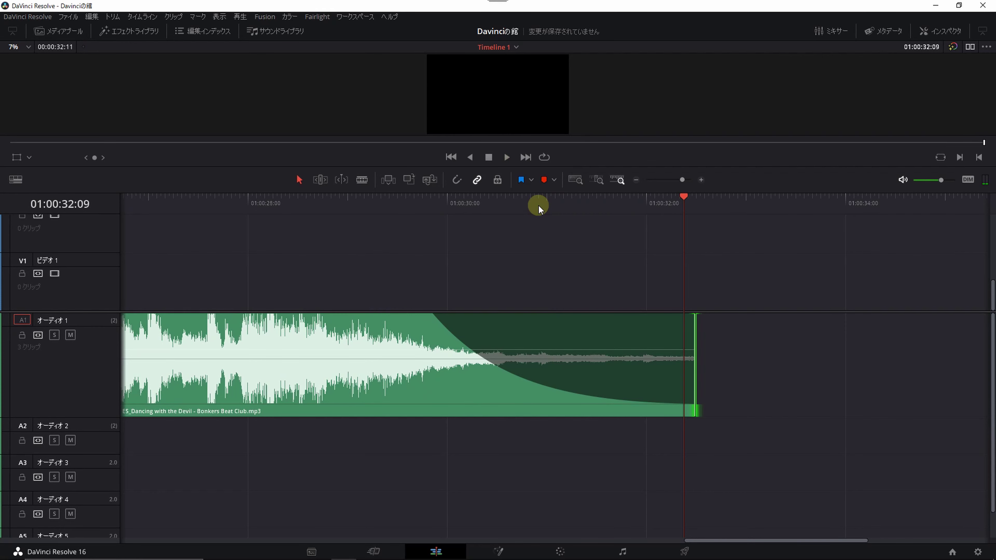
# Step to the clip's end, scroll back to the start, and drag the divider down to enlarge the viewer.
pyautogui.press('Right')
pyautogui.press('Right')
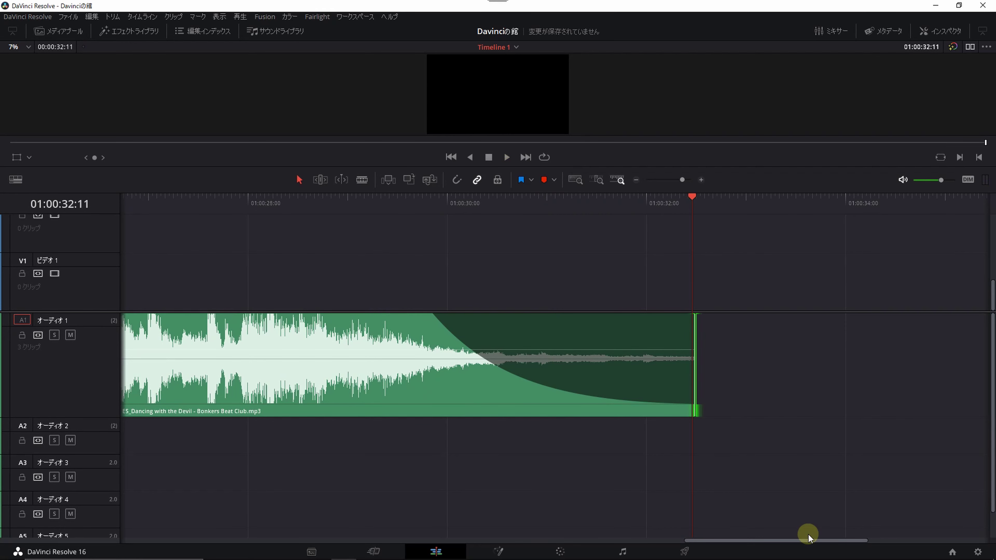
pyautogui.moveTo(806, 542)
pyautogui.mouseDown()
pyautogui.moveTo(596, 540)
pyautogui.moveTo(540, 519)
pyautogui.mouseUp()
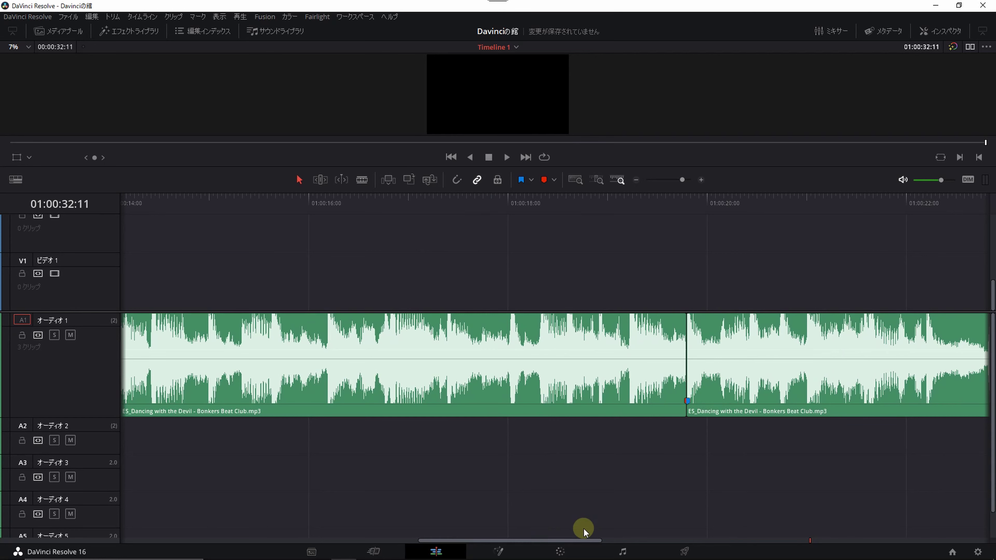
pyautogui.moveTo(594, 542); pyautogui.dragTo(287, 556)
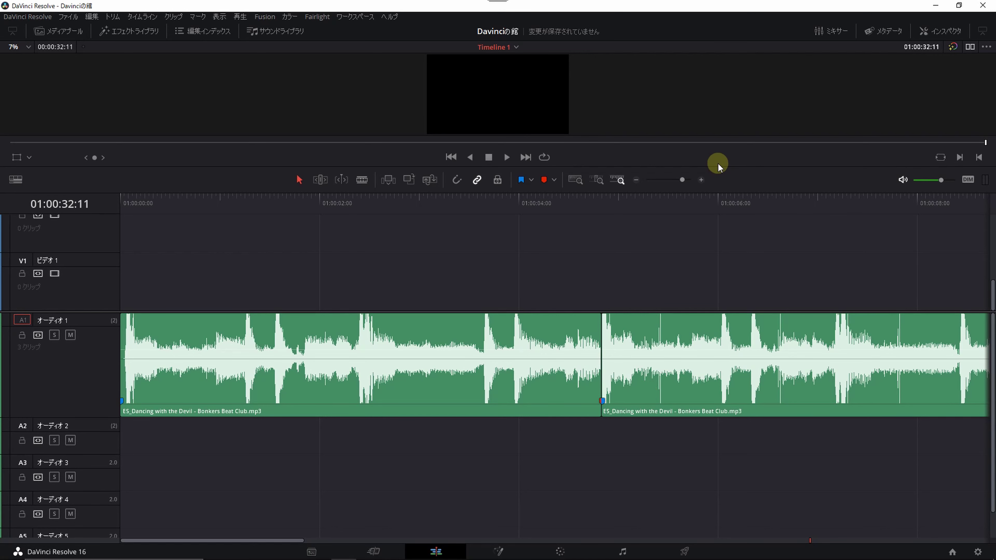
pyautogui.moveTo(718, 166); pyautogui.dragTo(735, 311)
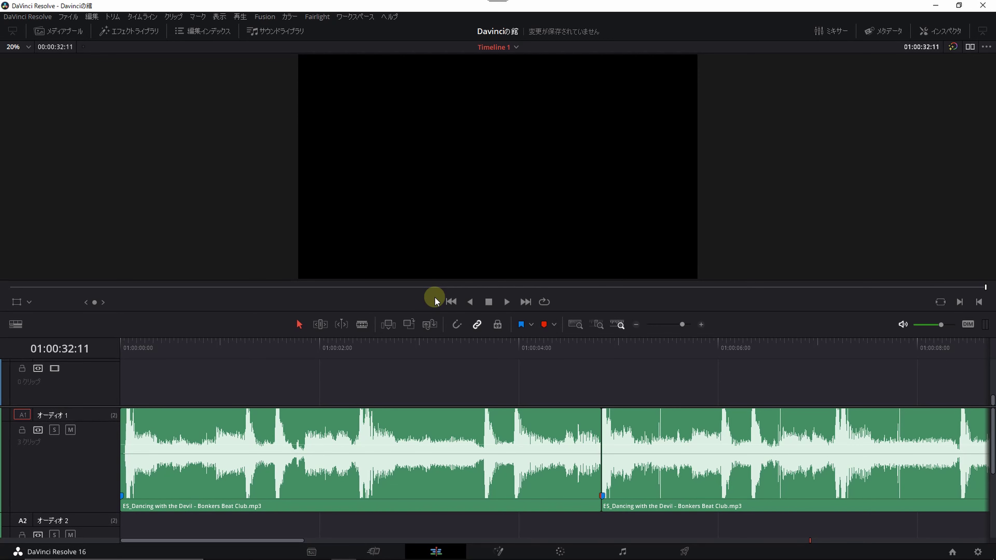
# Select all three A1 song clips and combine them into Compound Clip 1 via New Compound Clip.
pyautogui.moveTo(435, 301); pyautogui.dragTo(465, 49)
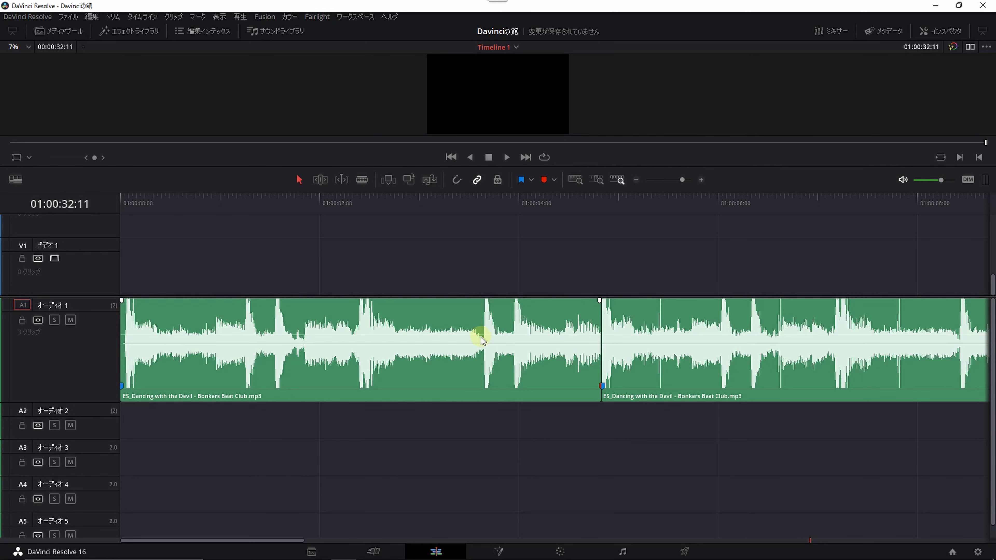
pyautogui.hotkey('ctrl', '-')
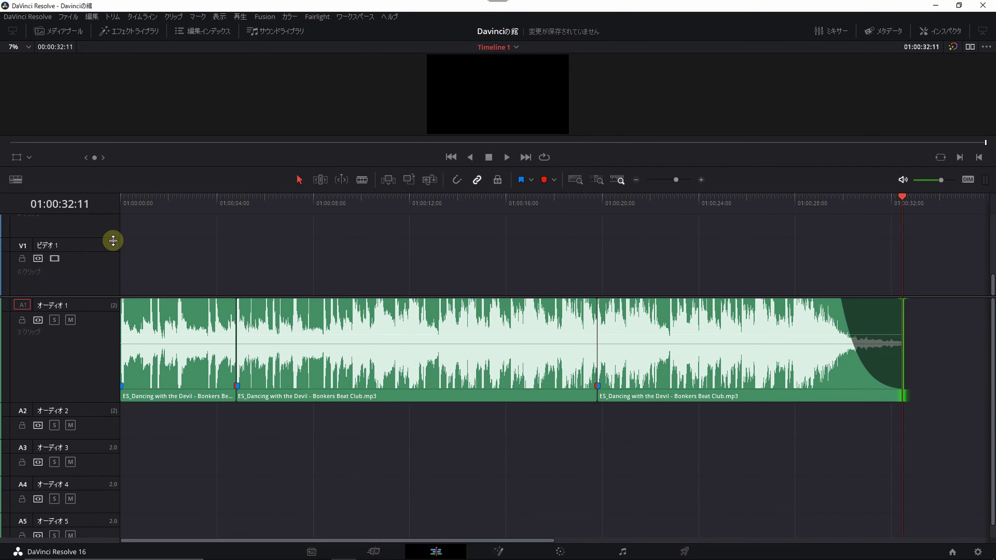
pyautogui.moveTo(148, 249); pyautogui.dragTo(863, 457)
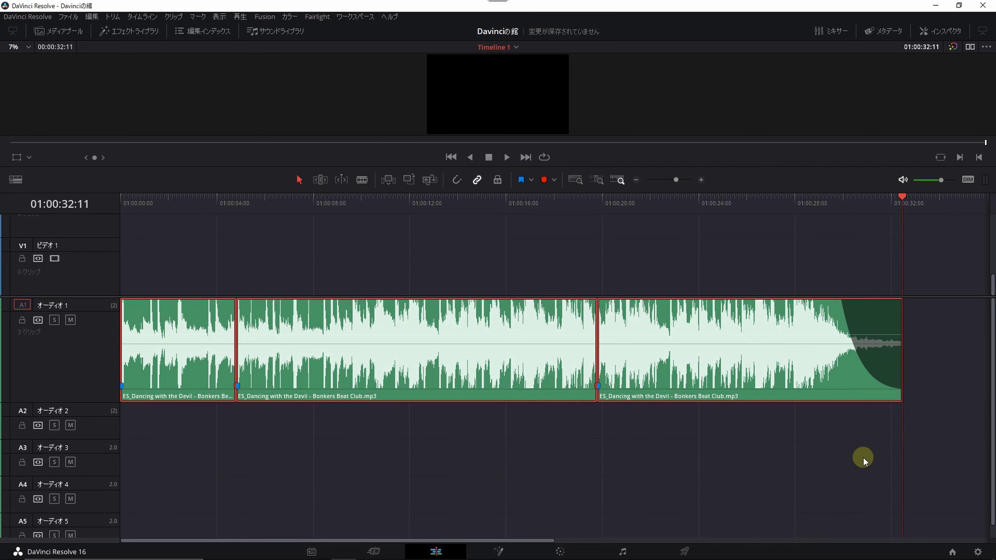
pyautogui.rightClick(751, 320)
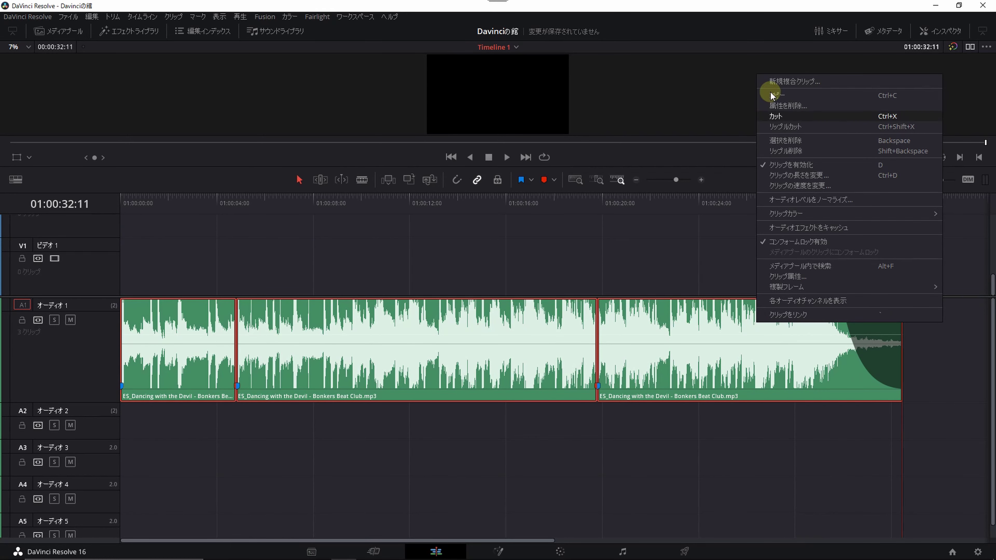
pyautogui.click(782, 83)
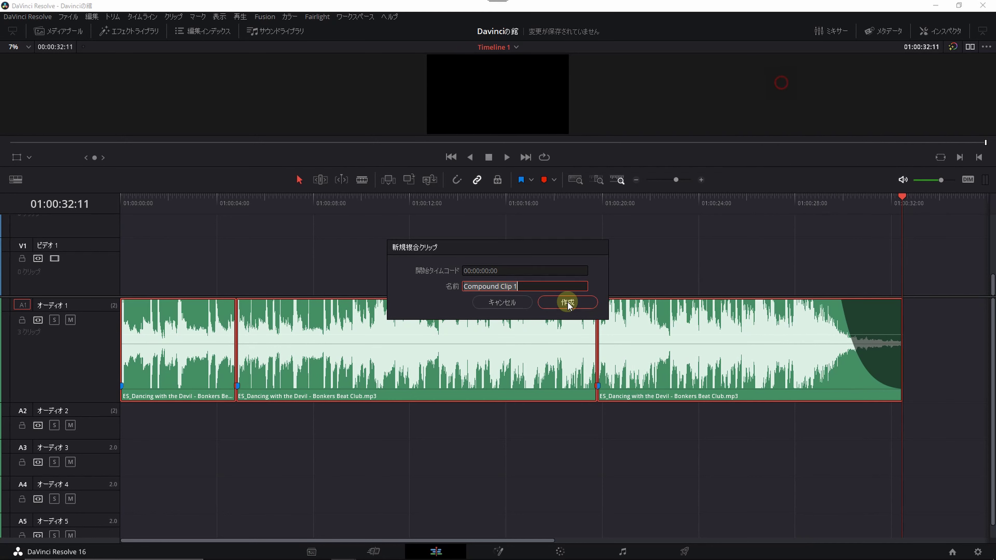
pyautogui.click(568, 303)
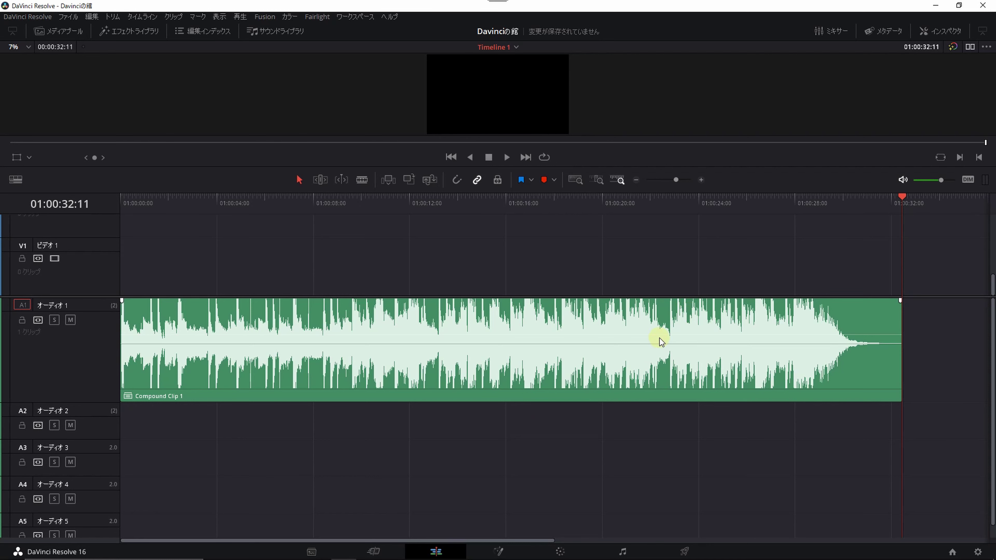
pyautogui.click(657, 325)
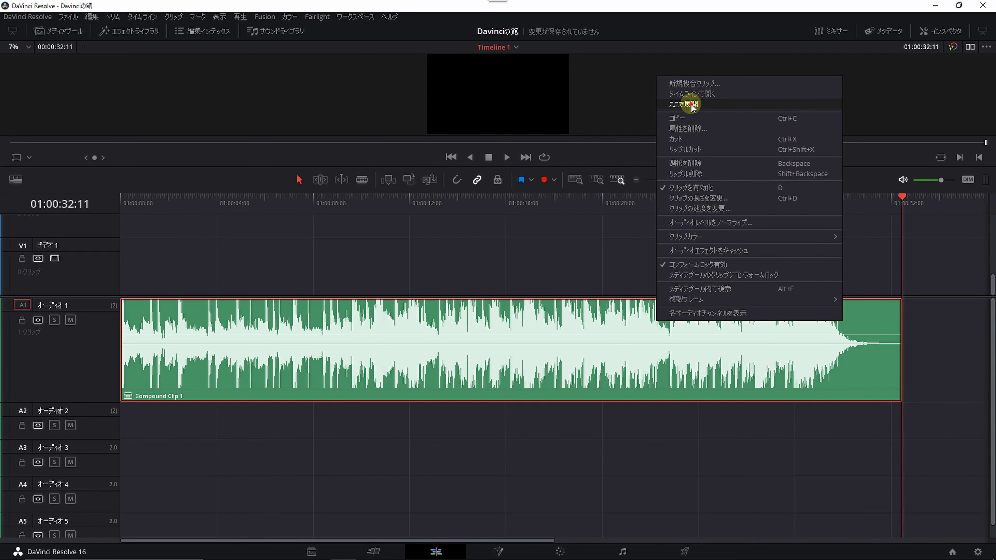
pyautogui.click(704, 105)
pyautogui.click(605, 358)
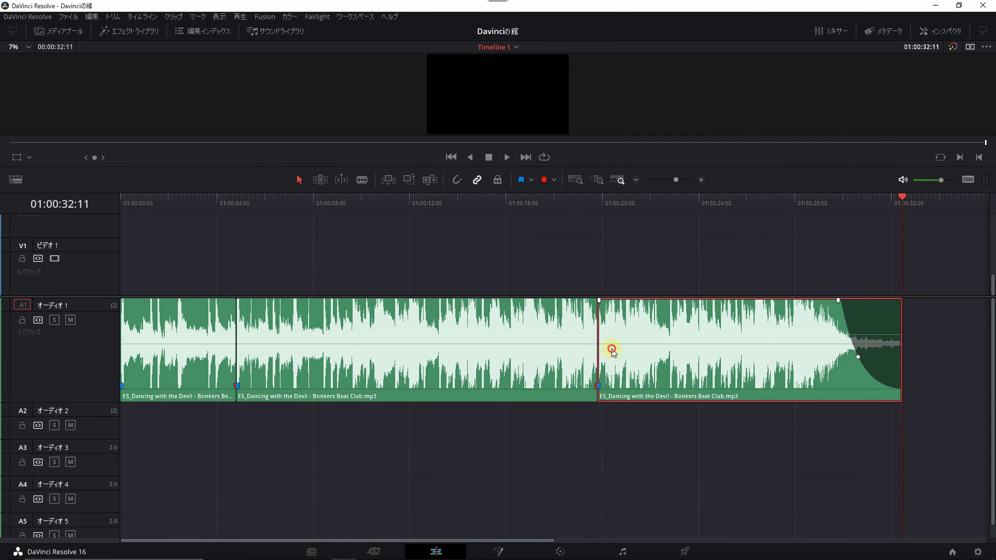
pyautogui.click(308, 361)
pyautogui.click(204, 368)
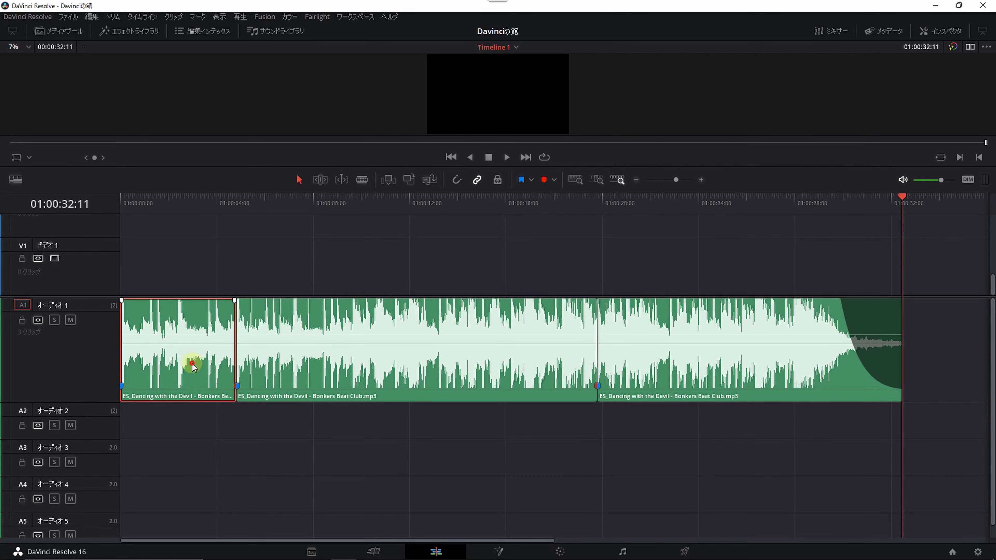
pyautogui.click(643, 369)
pyautogui.click(430, 380)
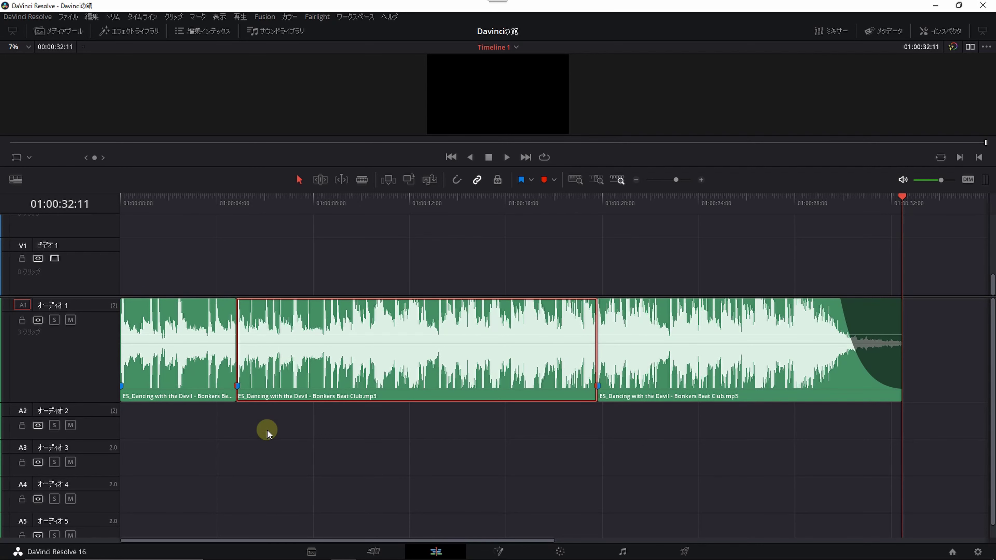
pyautogui.moveTo(179, 463); pyautogui.dragTo(813, 287)
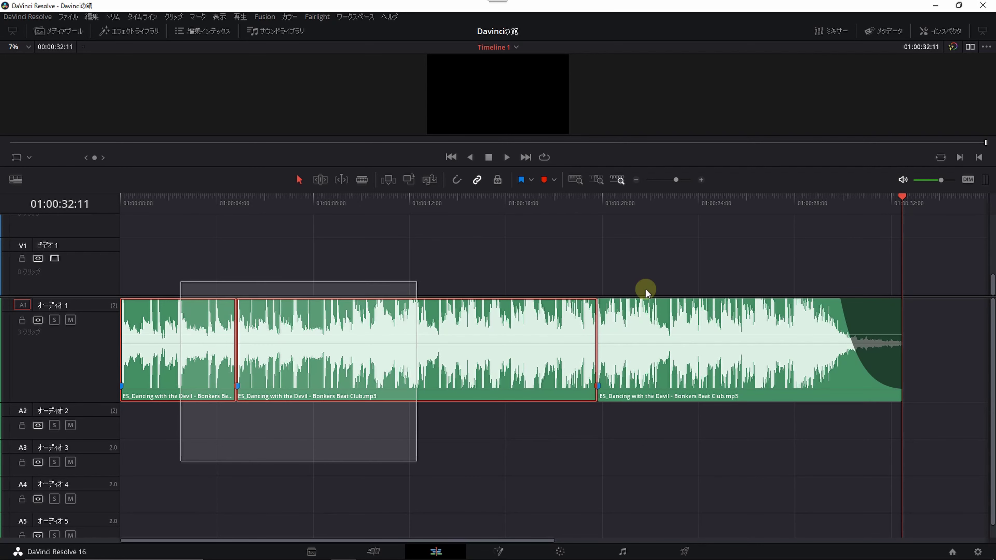
pyautogui.rightClick(751, 343)
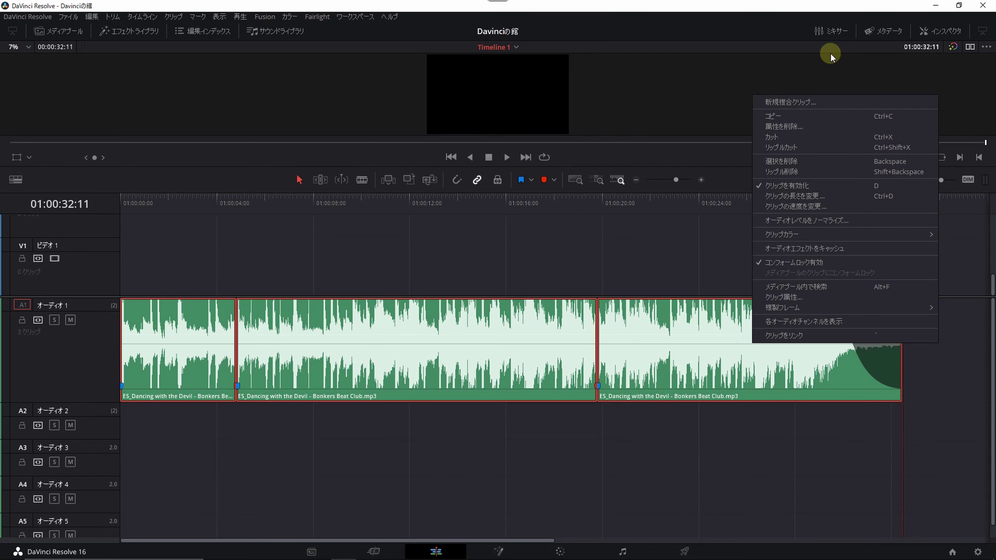
pyautogui.click(792, 102)
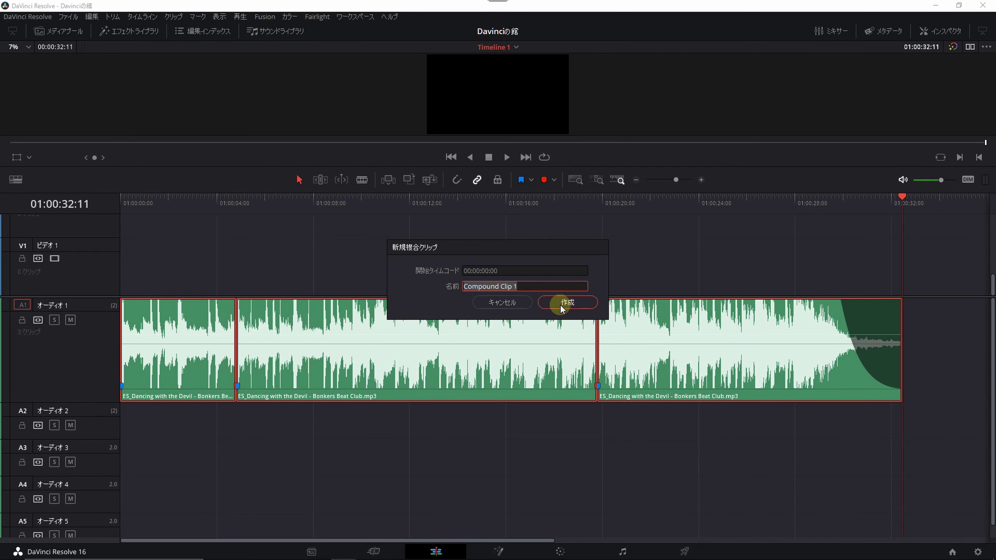
pyautogui.click(559, 304)
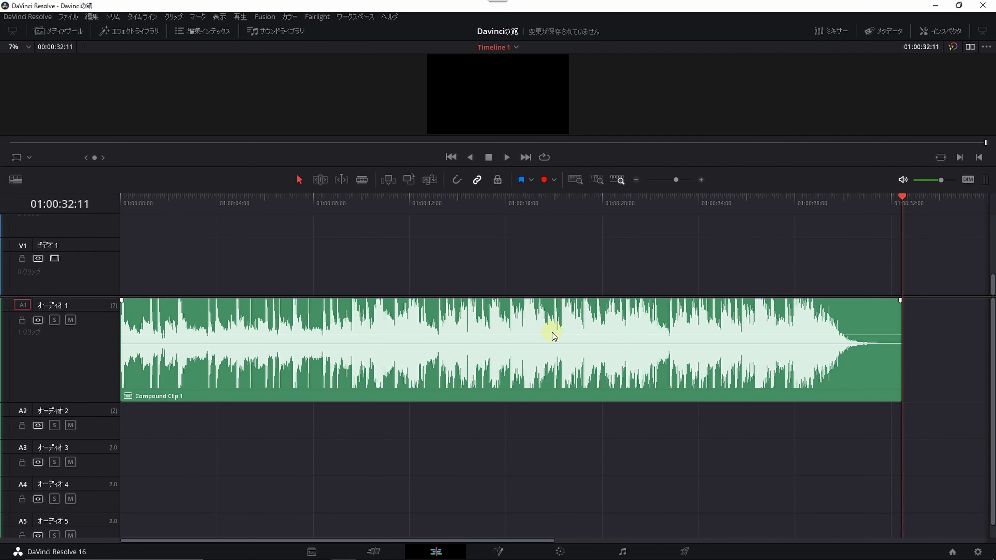
# Drag Compound Clip 1's volume line down to -8.14 dB.
pyautogui.moveTo(552, 329); pyautogui.dragTo(545, 346)
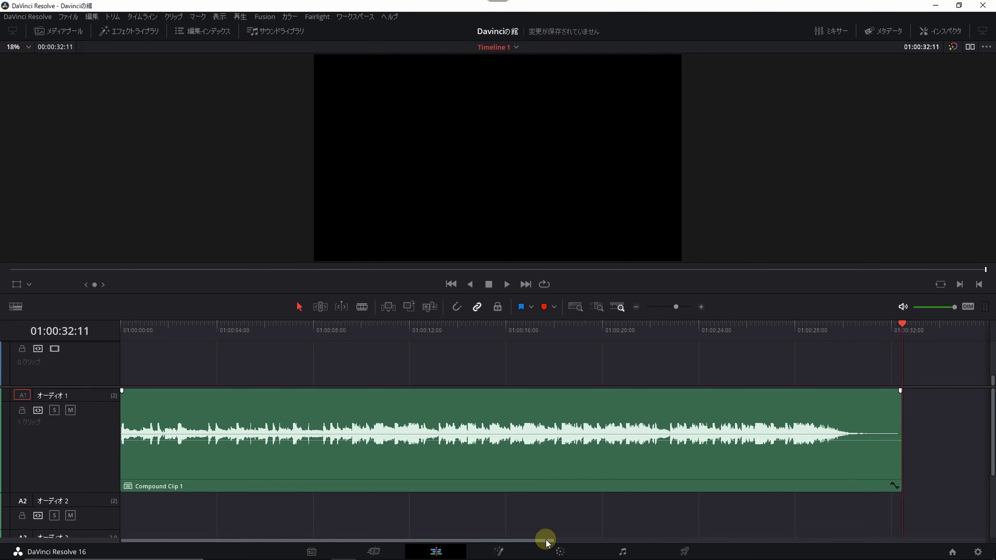
pyautogui.moveTo(548, 543); pyautogui.dragTo(510, 538)
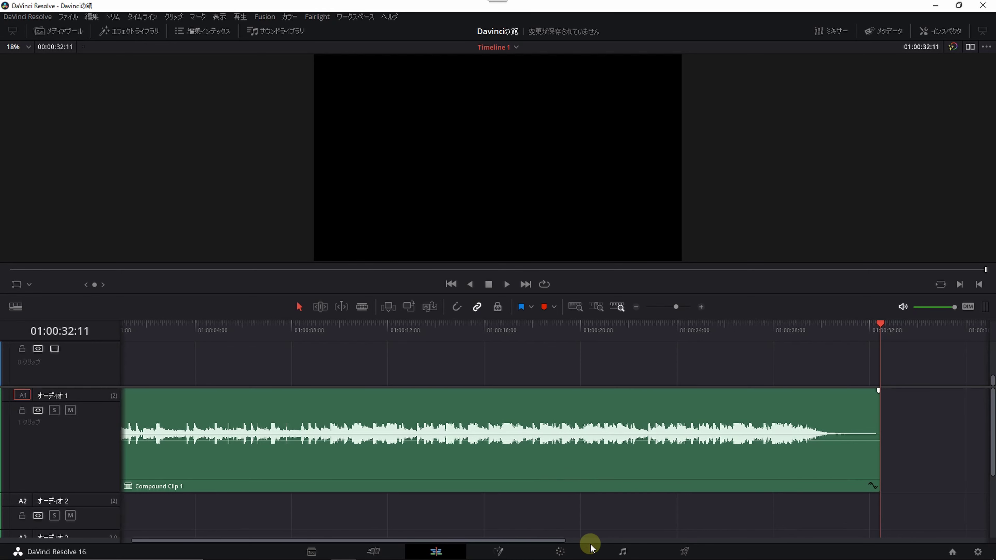